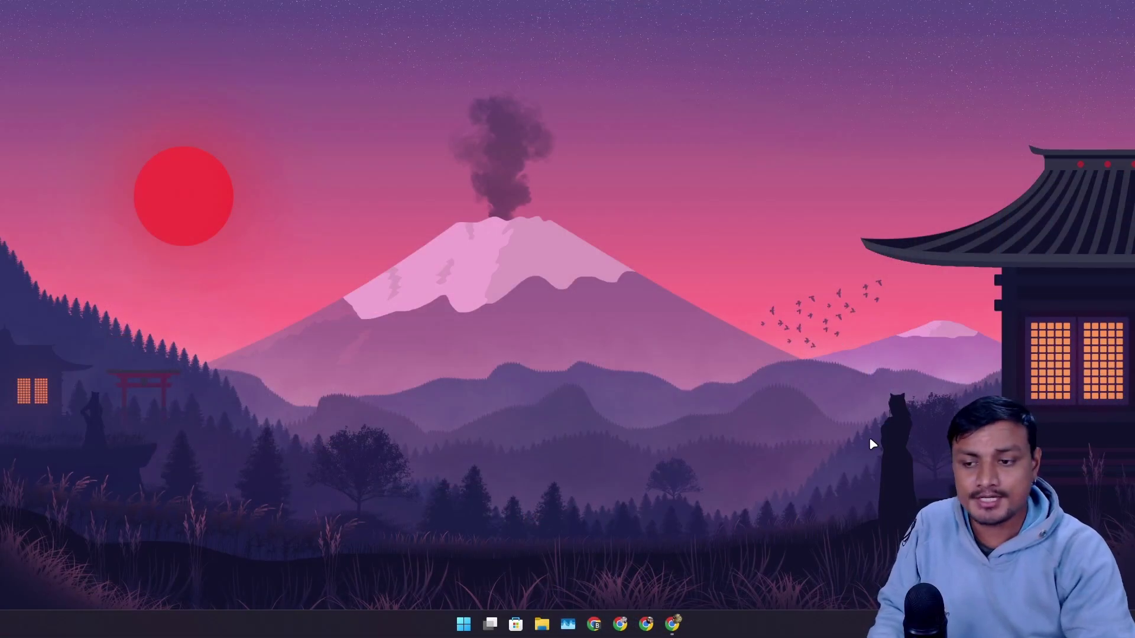
Restore the Chrome window showing the Hunyuan Video homepage at aivideo.hunyuan.tencent.com.
click(672, 623)
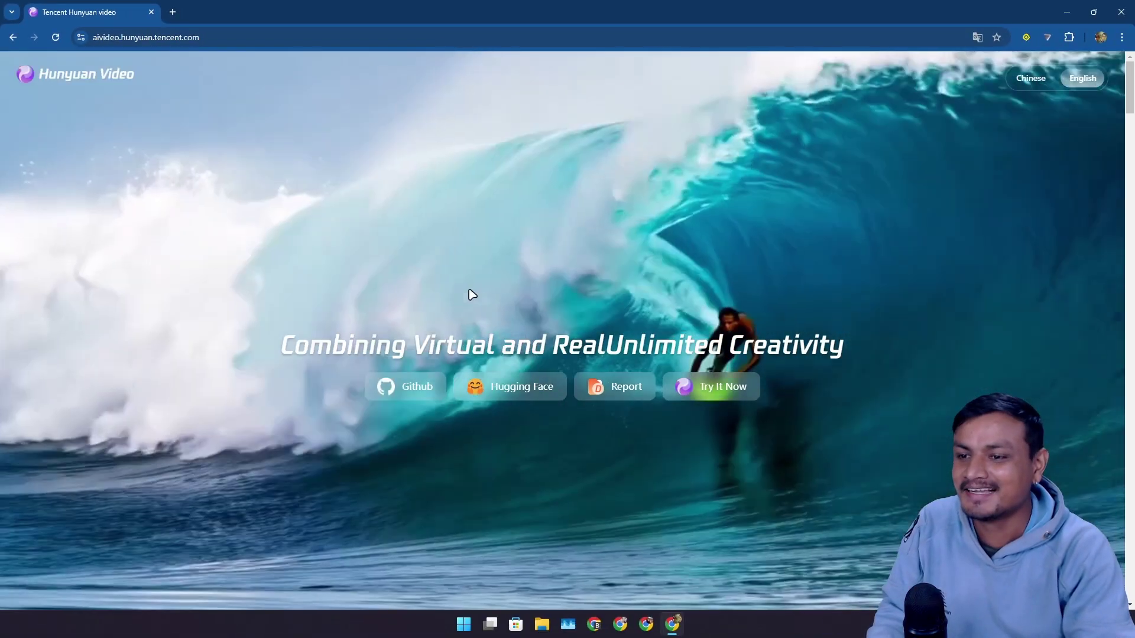
Open the homepage's Github link in a new tab, then scroll down the homepage.
scroll(423, 286, down, 2)
right_click(415, 269)
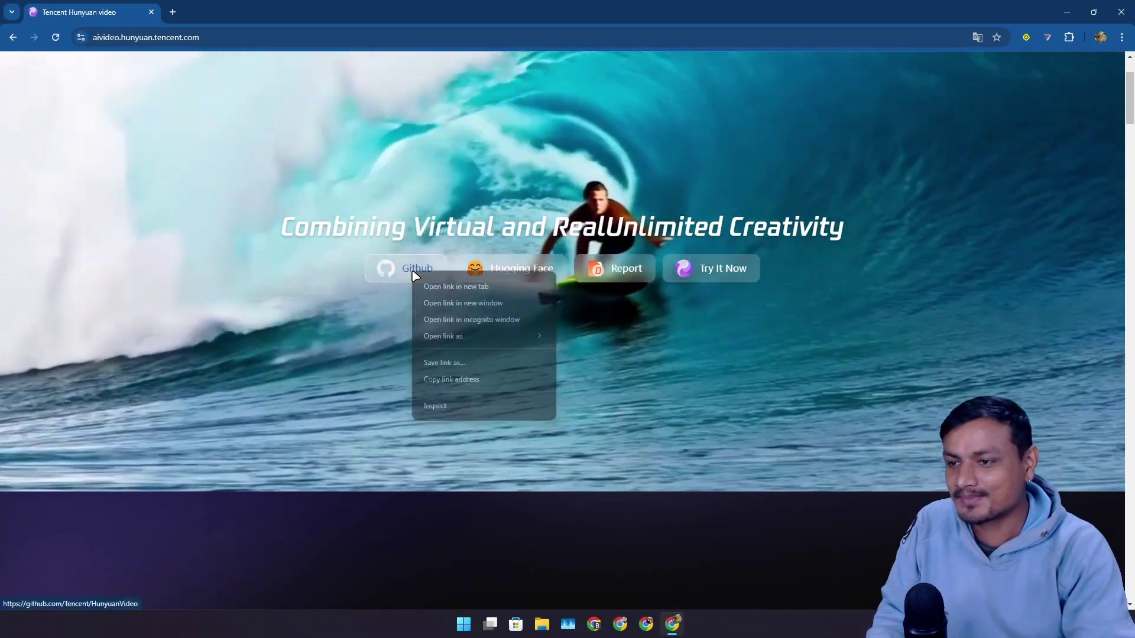
click(449, 280)
scroll(428, 267, up, 2)
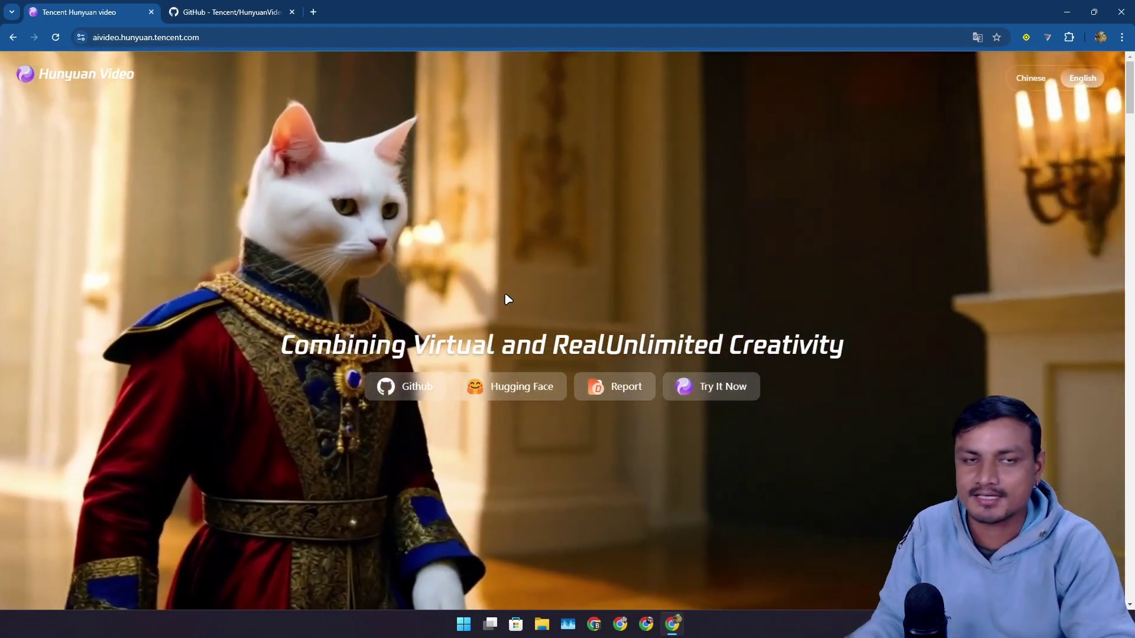
scroll(507, 299, down, 1)
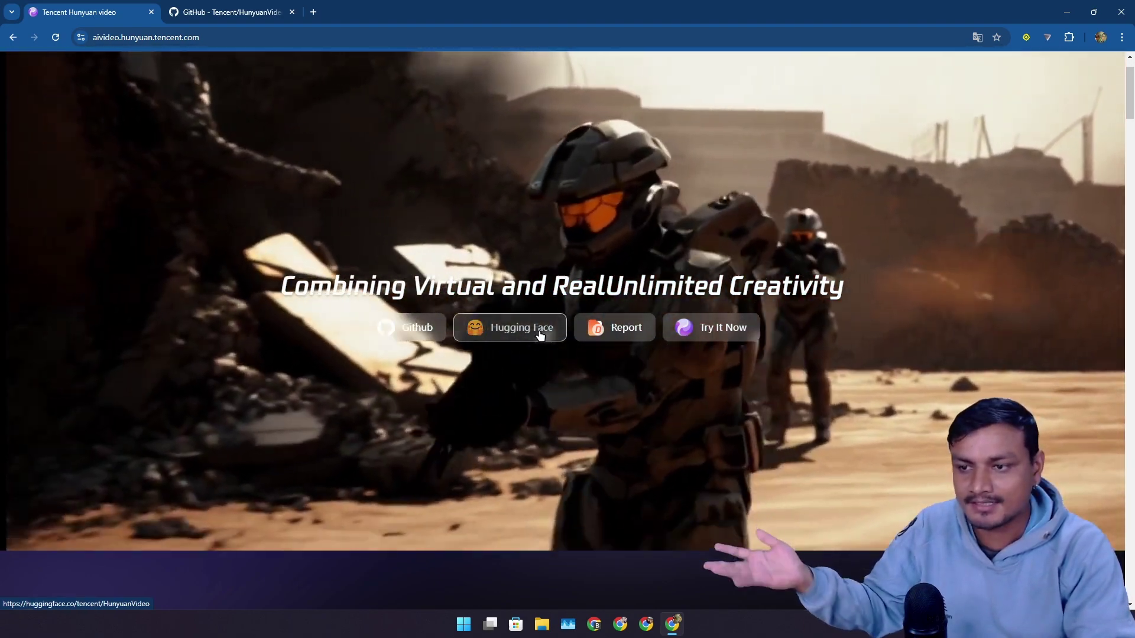
scroll(509, 284, down, 2)
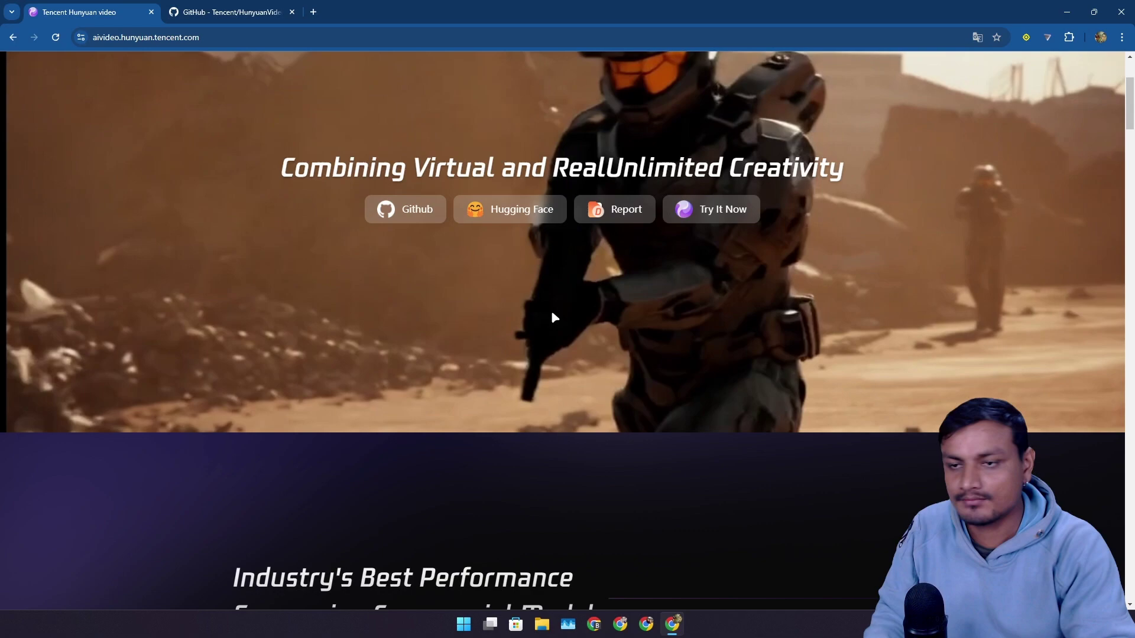
Play the High Dynamics, panda cycling and water-droplet sample videos full screen, then exit full screen.
scroll(552, 316, down, 5)
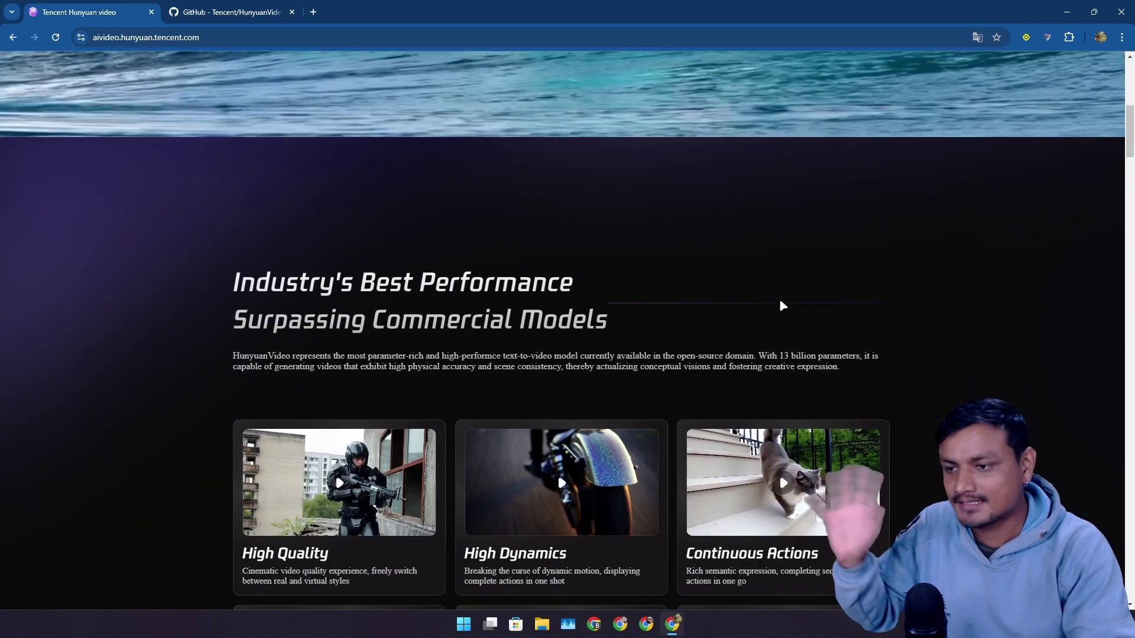
scroll(621, 299, down, 4)
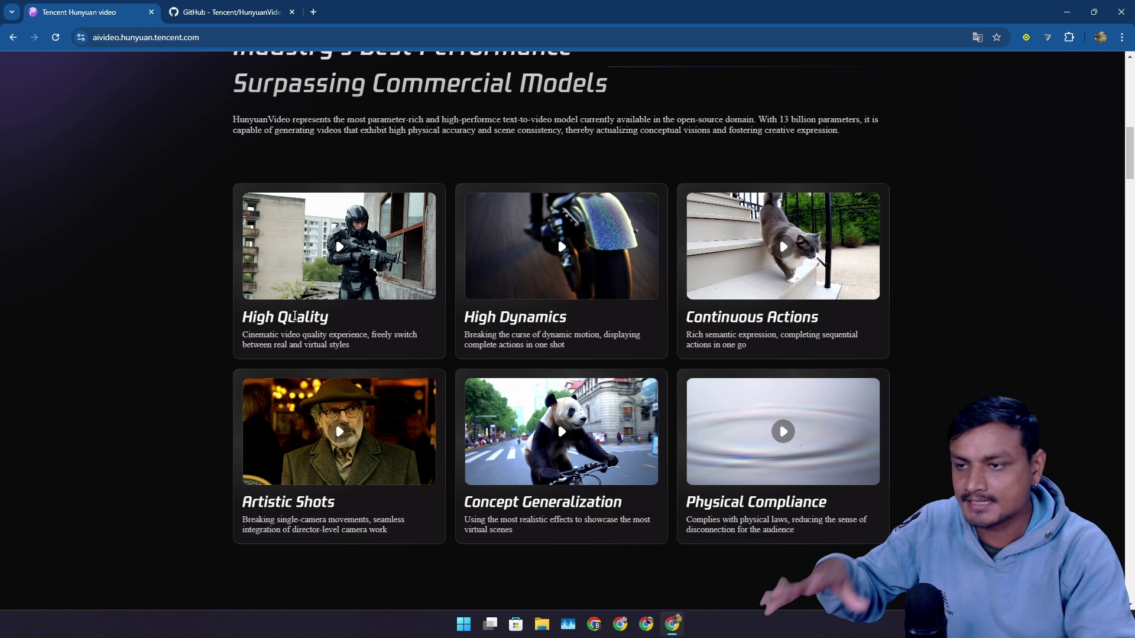
scroll(331, 311, up, 1)
scroll(338, 308, down, 1)
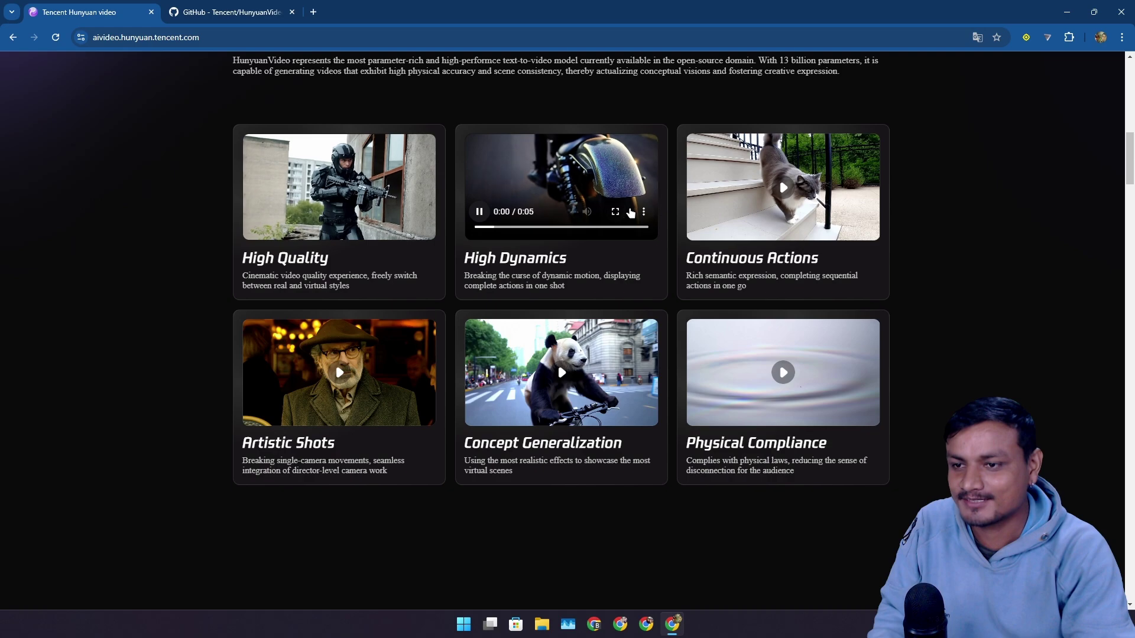
click(615, 211)
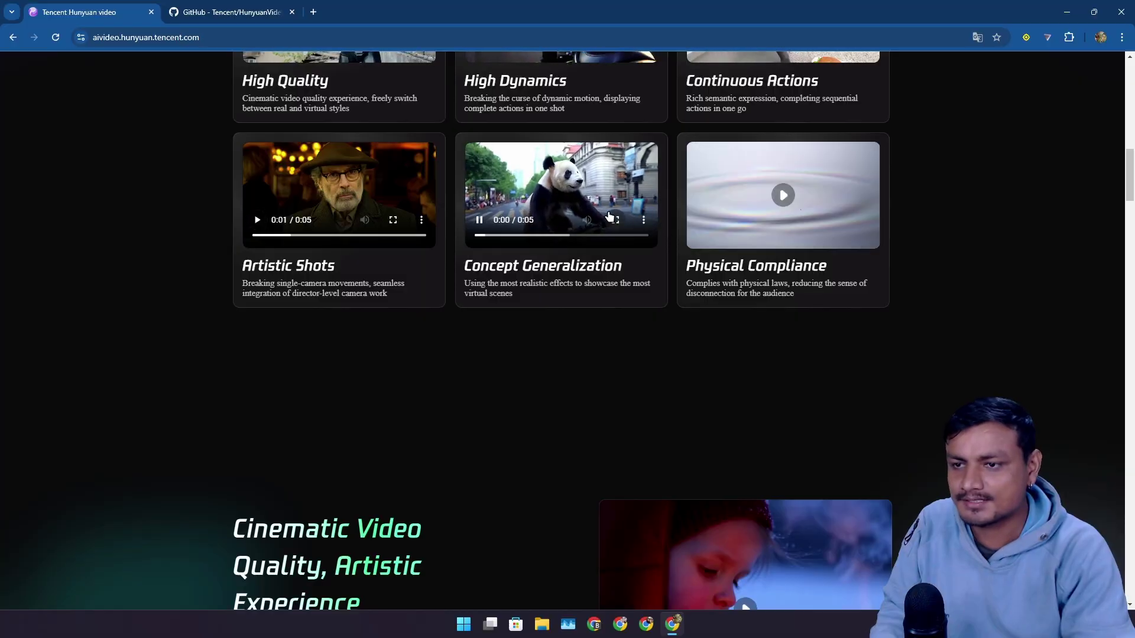
click(612, 218)
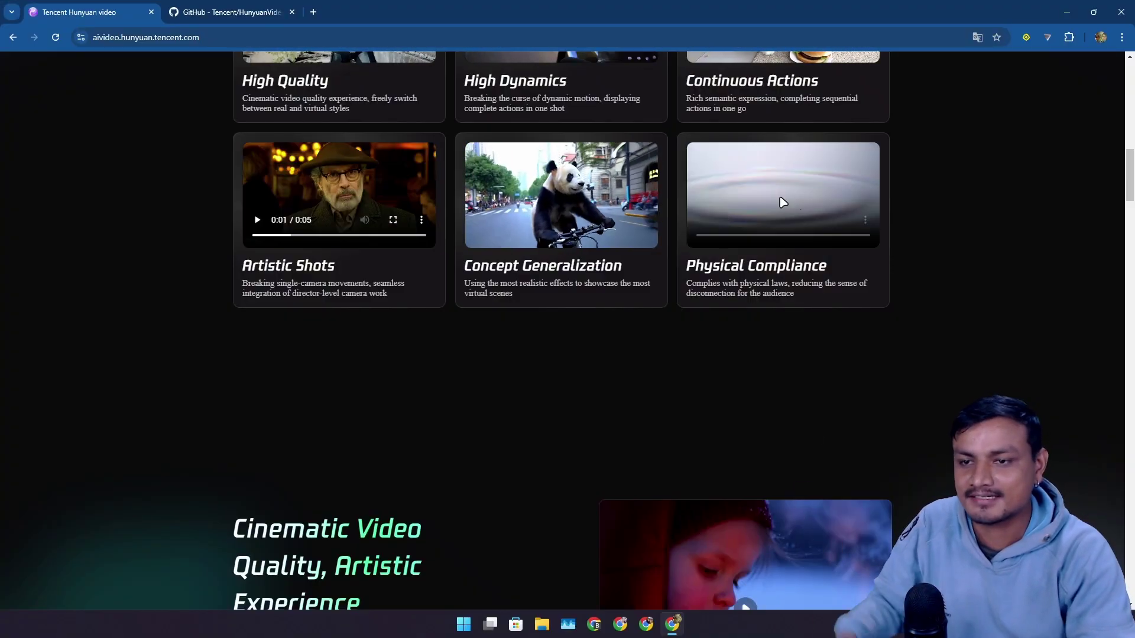
double_click(843, 231)
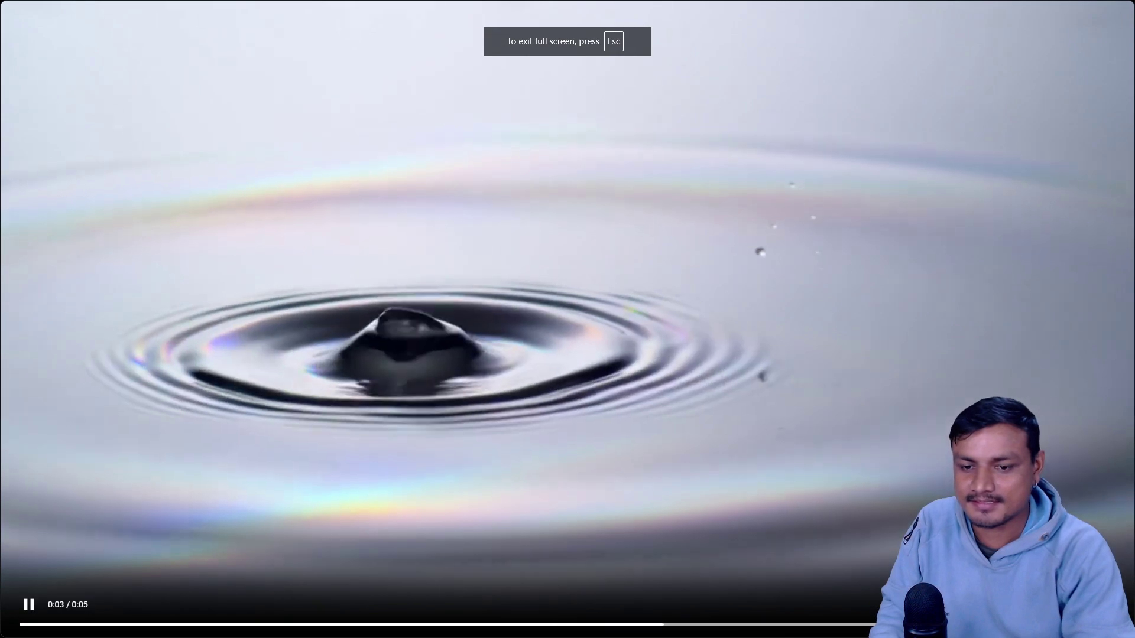
key(Escape)
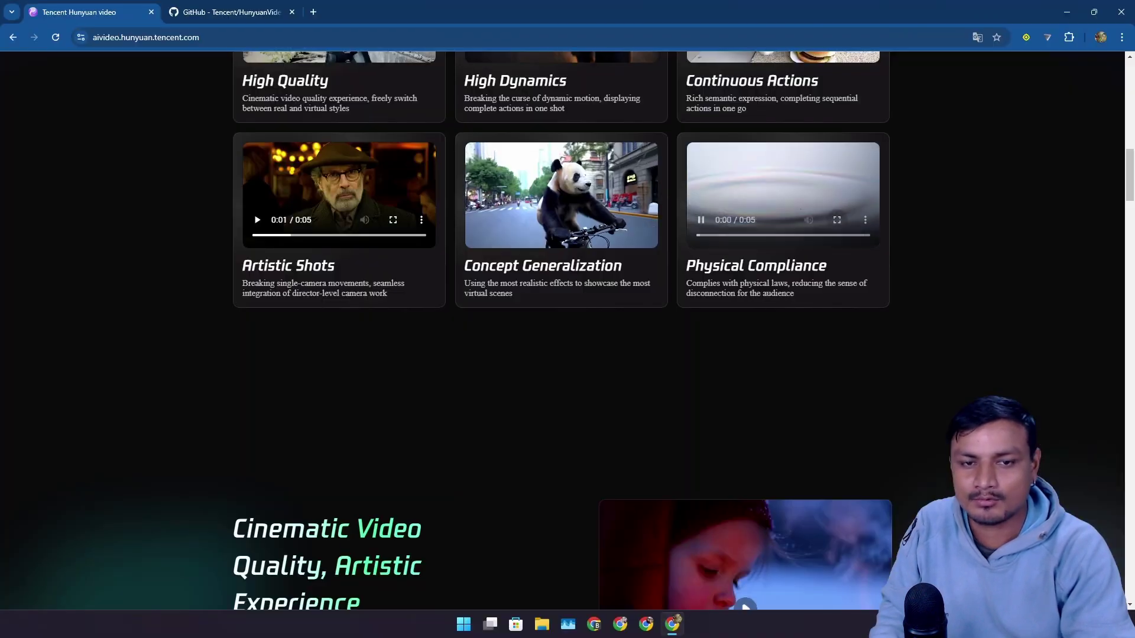
Scroll past the Cinematic Video, Camera Cuts, Chinese Style and Detailed Introduction sections to Voice Control Magic.
scroll(650, 414, down, 5)
scroll(532, 313, down, 3)
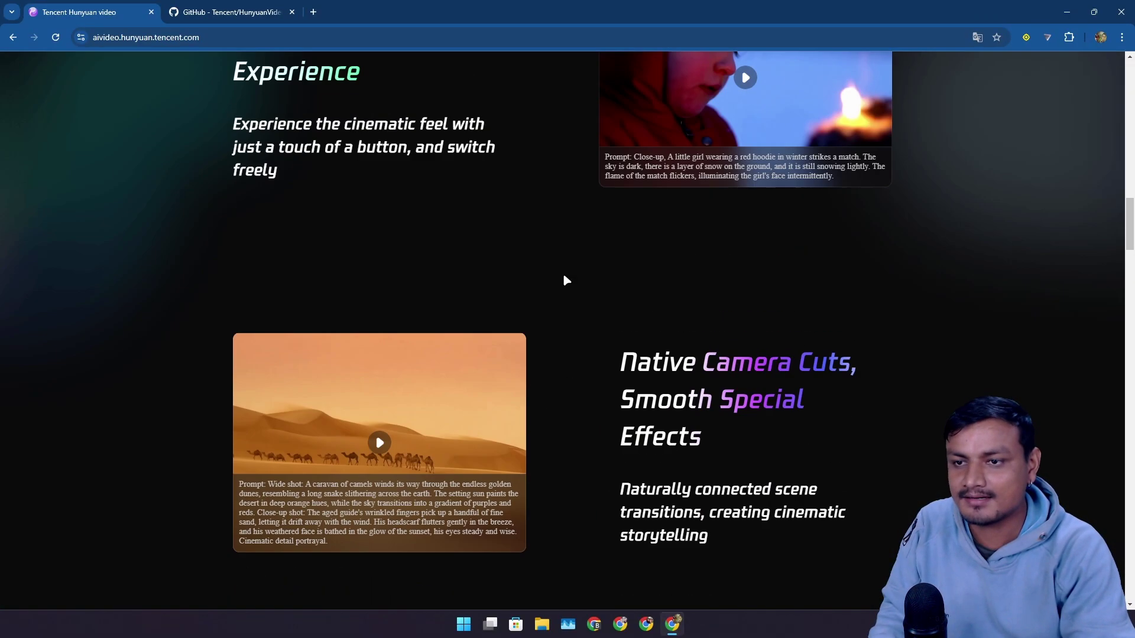
scroll(532, 284, up, 2)
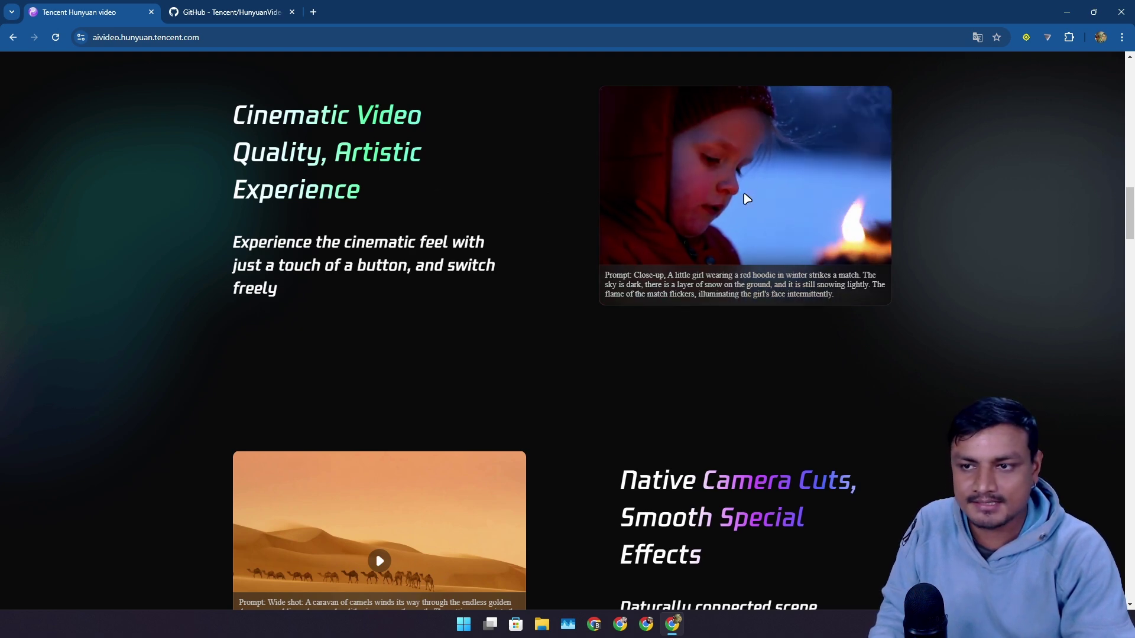
scroll(744, 189, down, 5)
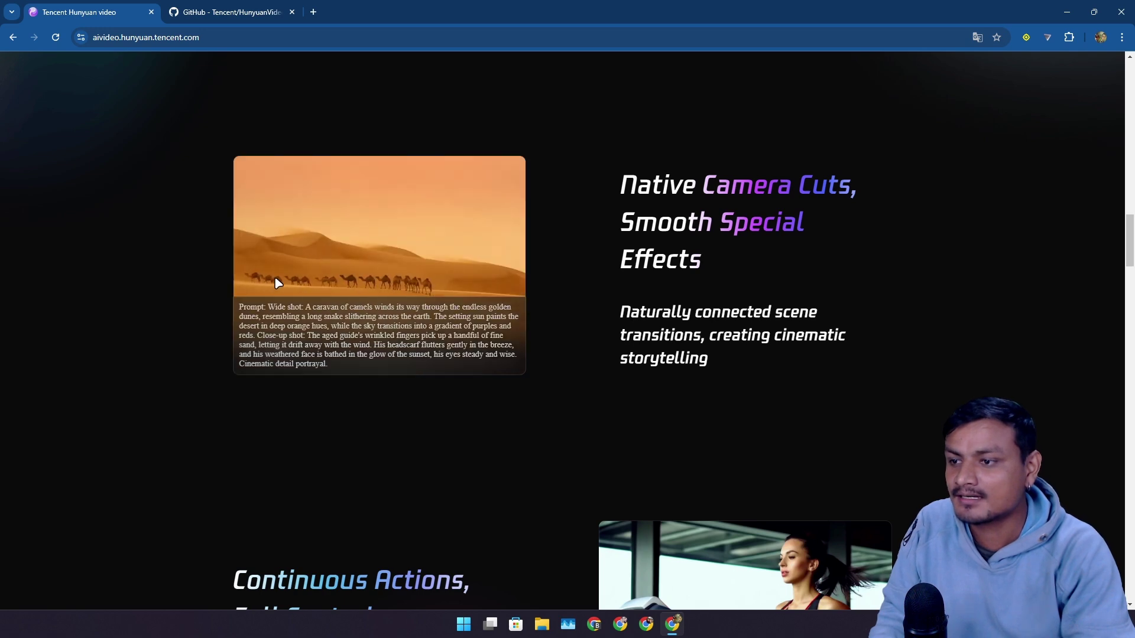
scroll(450, 338, down, 6)
scroll(572, 304, up, 5)
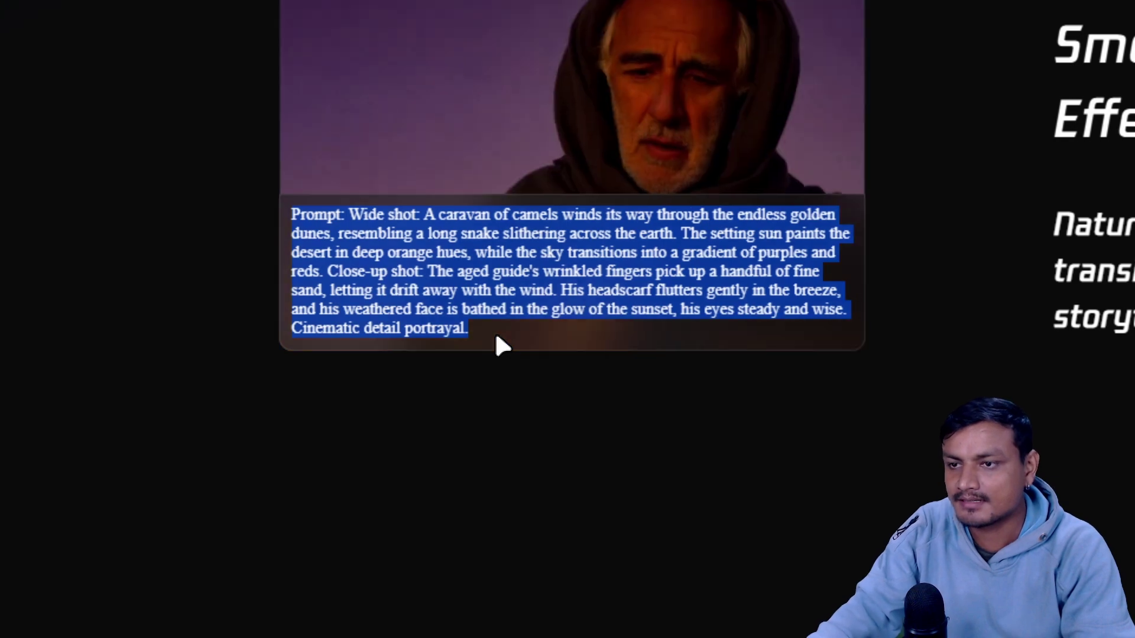
scroll(651, 236, up, 2)
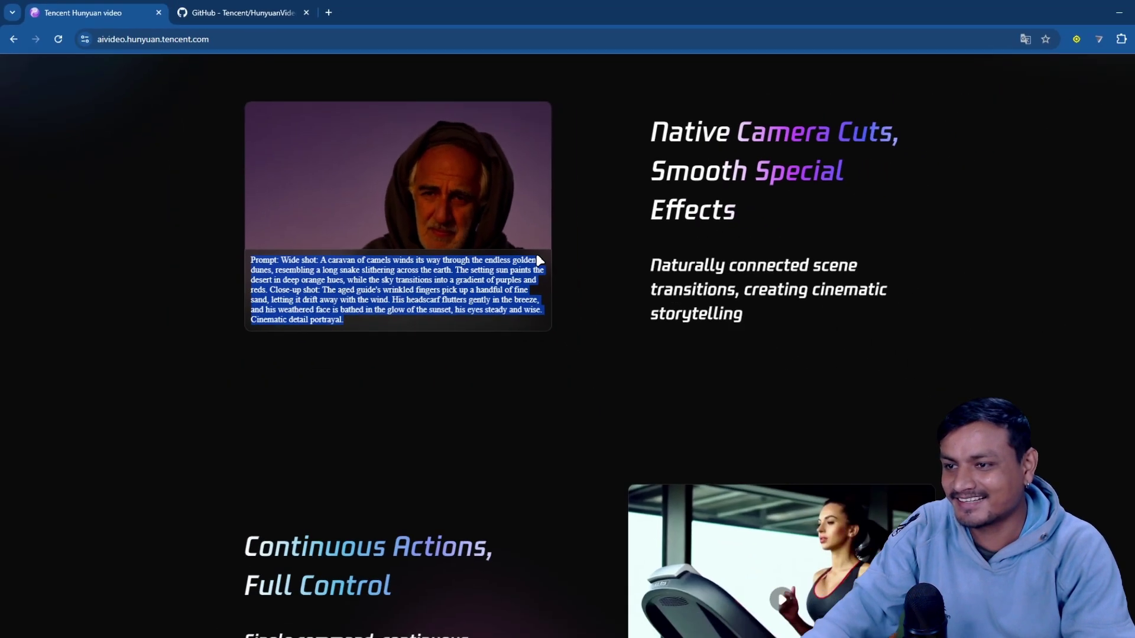
scroll(623, 325, down, 4)
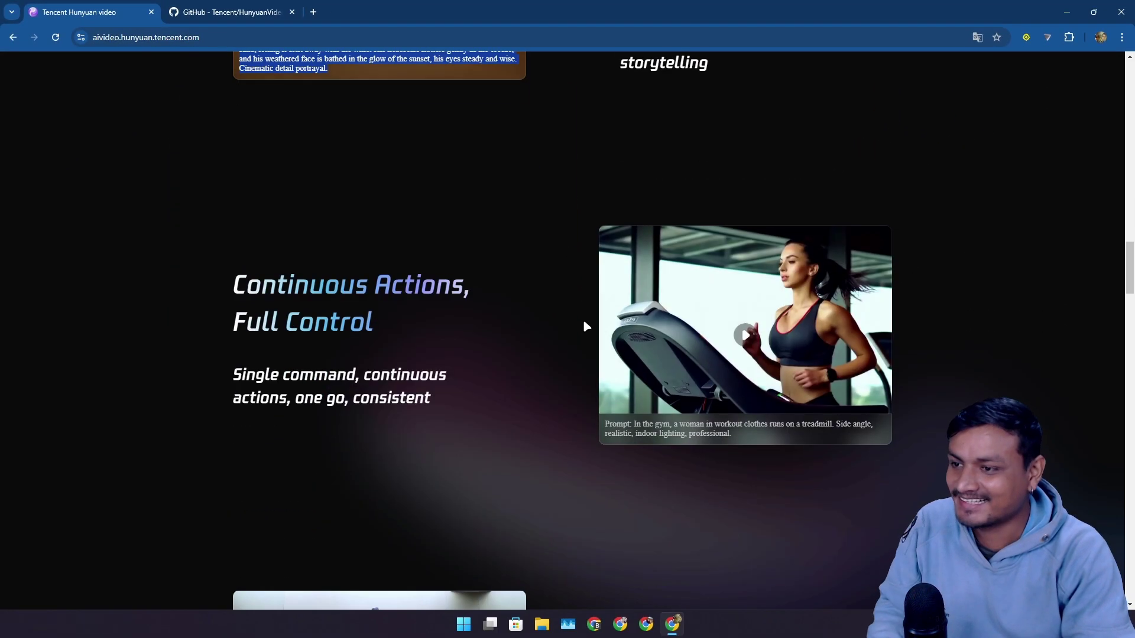
scroll(577, 317, down, 5)
scroll(574, 304, down, 6)
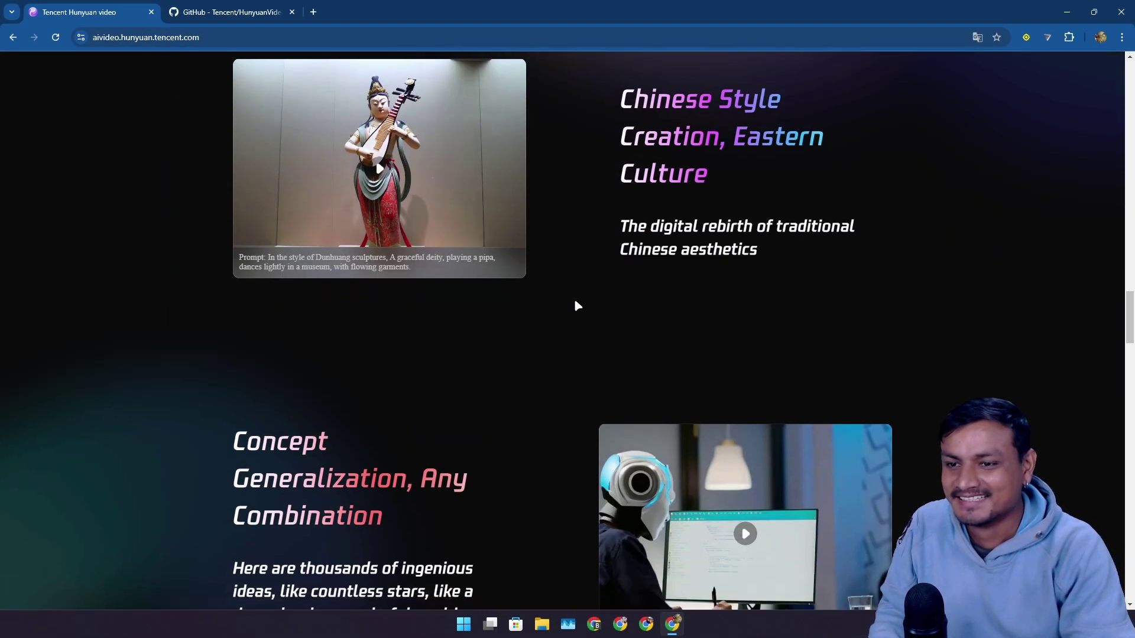
scroll(555, 287, down, 5)
scroll(547, 286, up, 5)
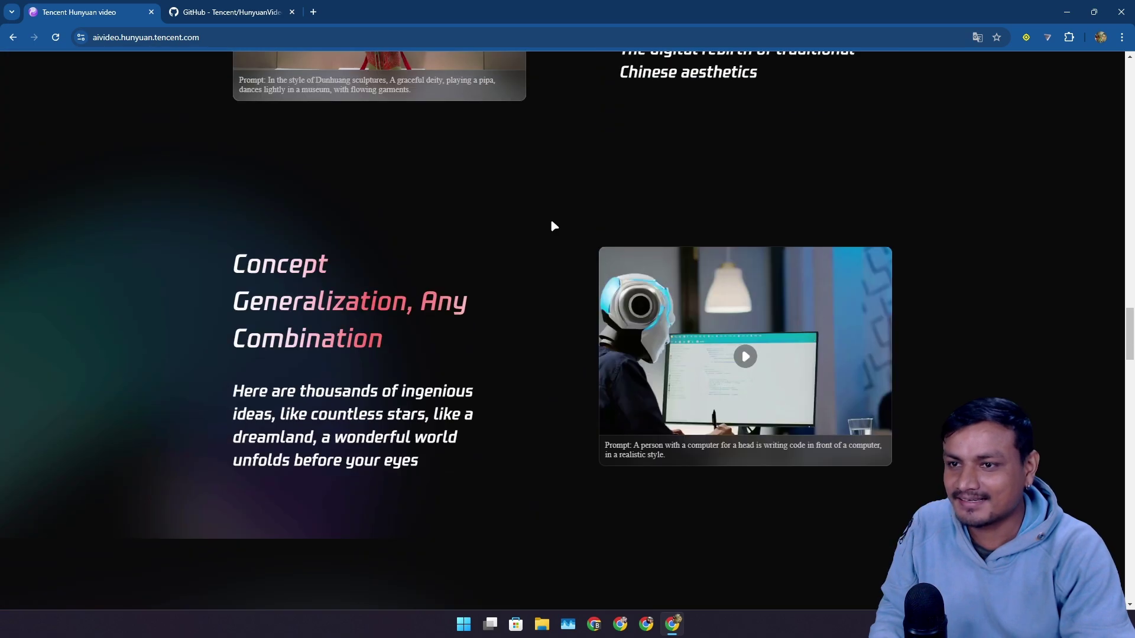
scroll(588, 310, down, 14)
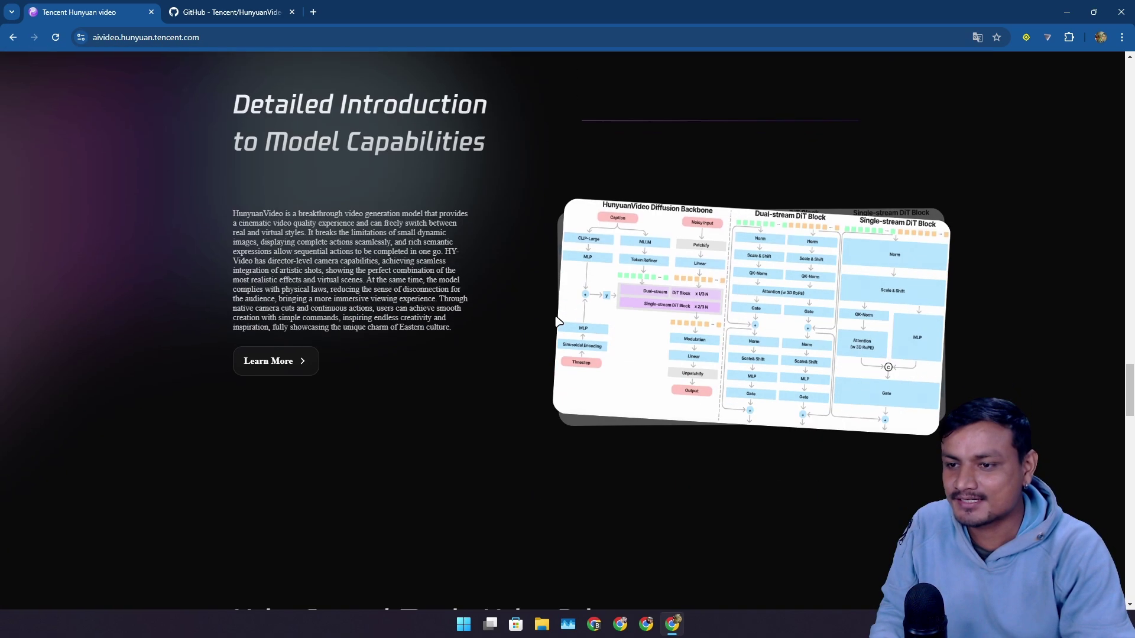
Play and then pause the old man's voice-driven sample video.
scroll(446, 340, down, 2)
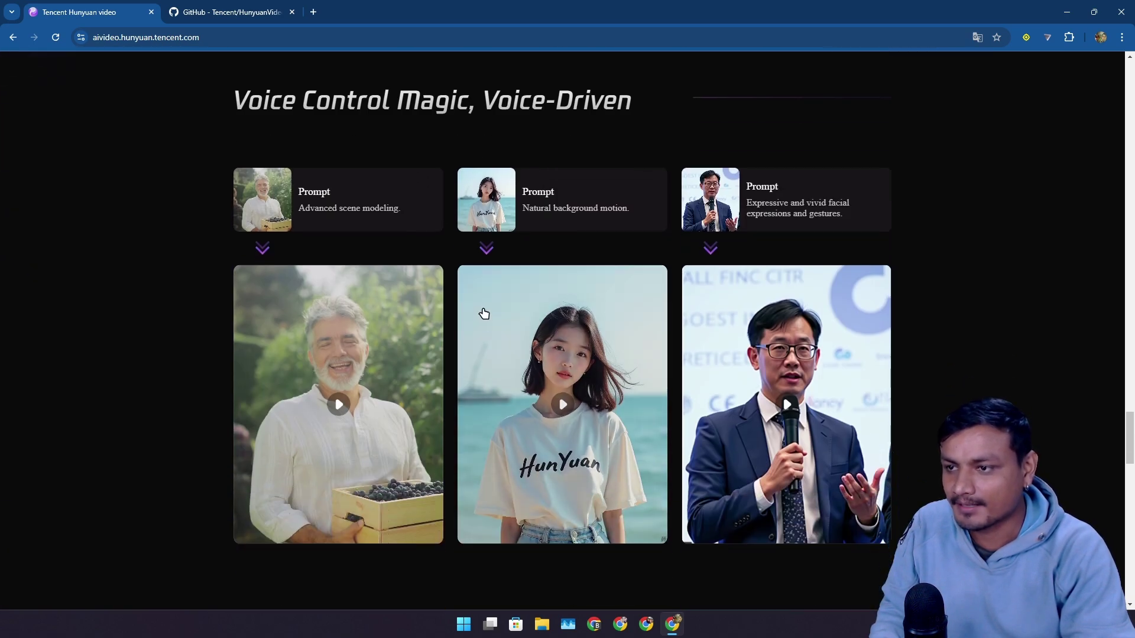
scroll(413, 254, up, 1)
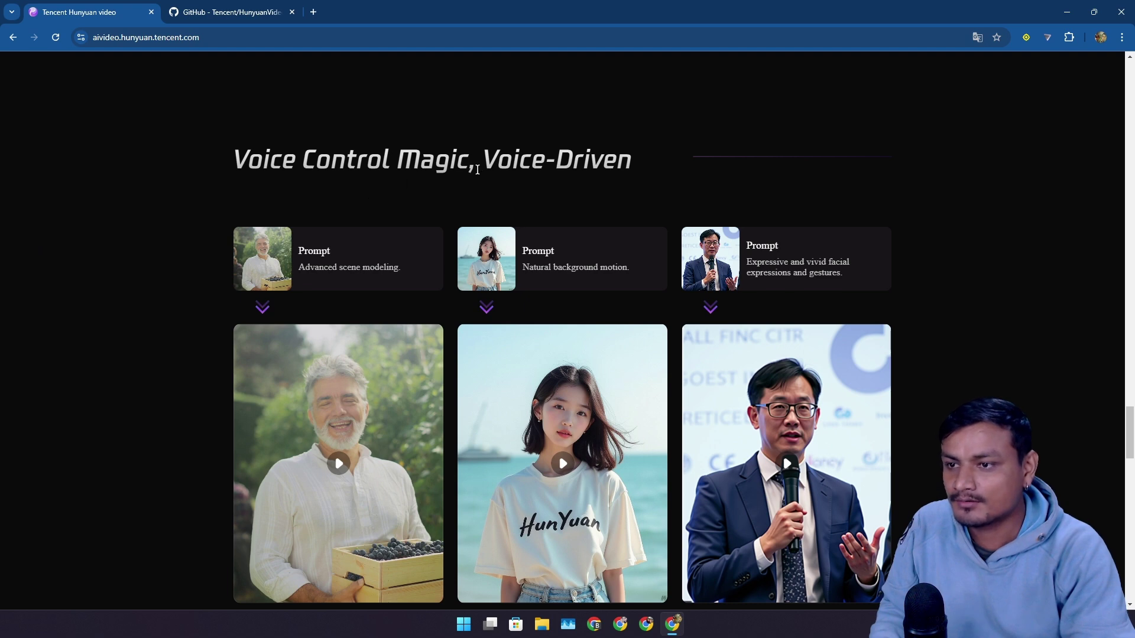
scroll(414, 266, down, 3)
click(343, 308)
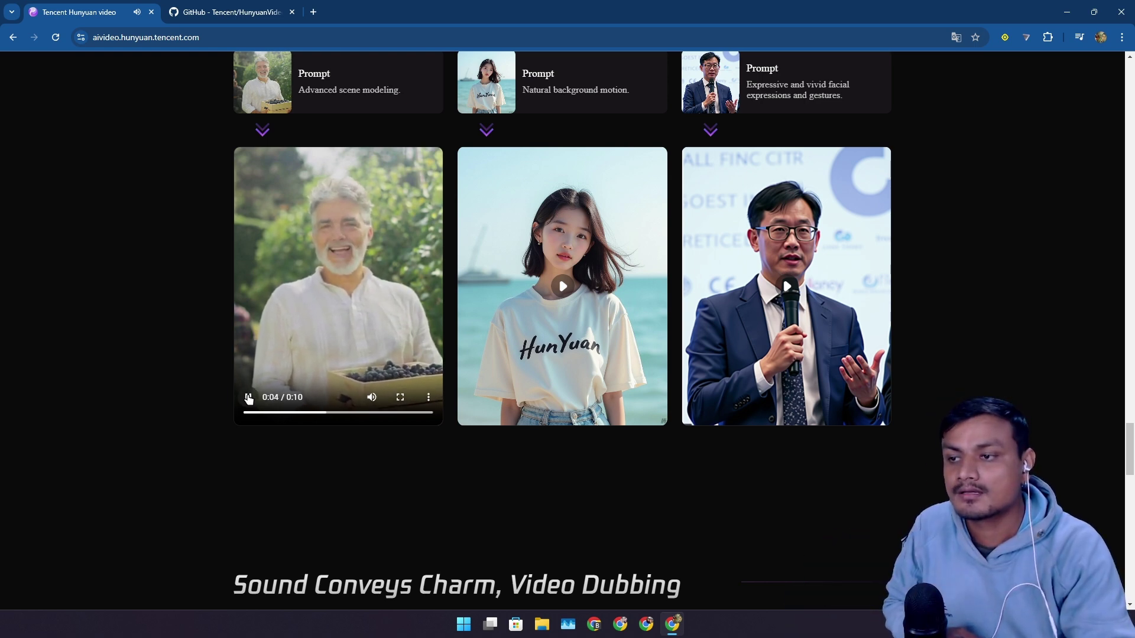
click(248, 398)
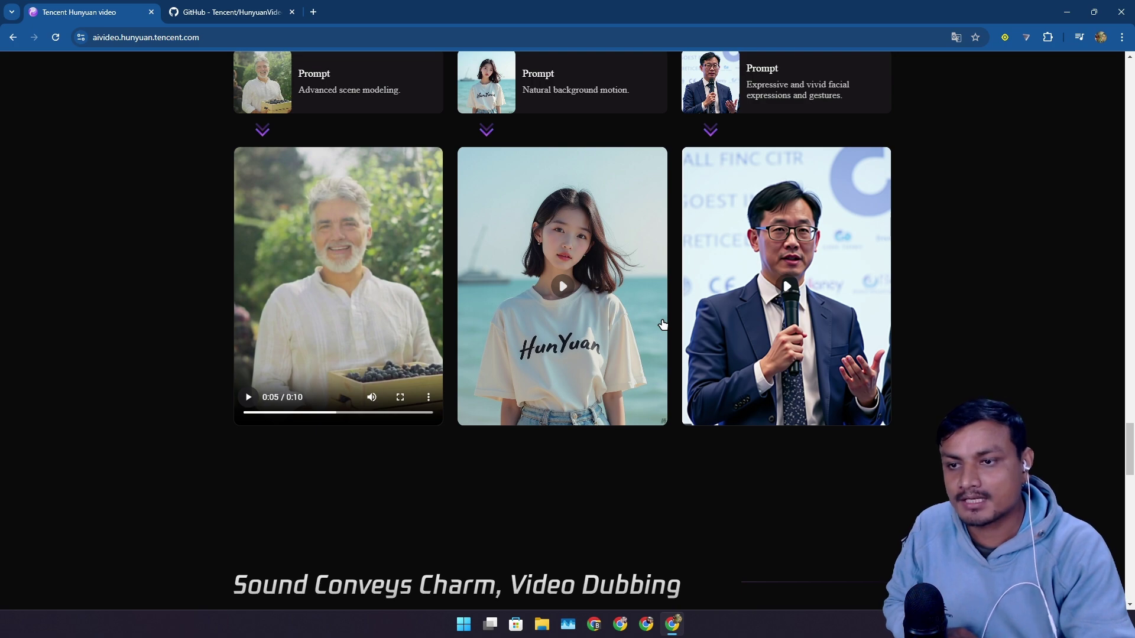
Center the white-dress pose-following video in the carousel, play it, then pause it.
scroll(662, 324, down, 12)
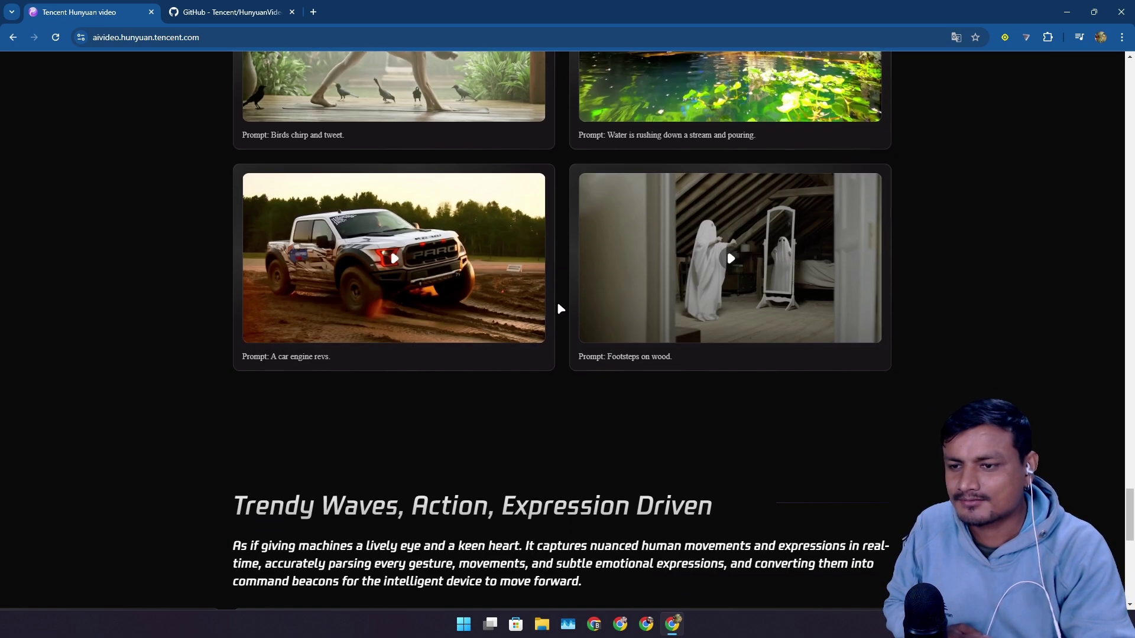
scroll(561, 307, down, 8)
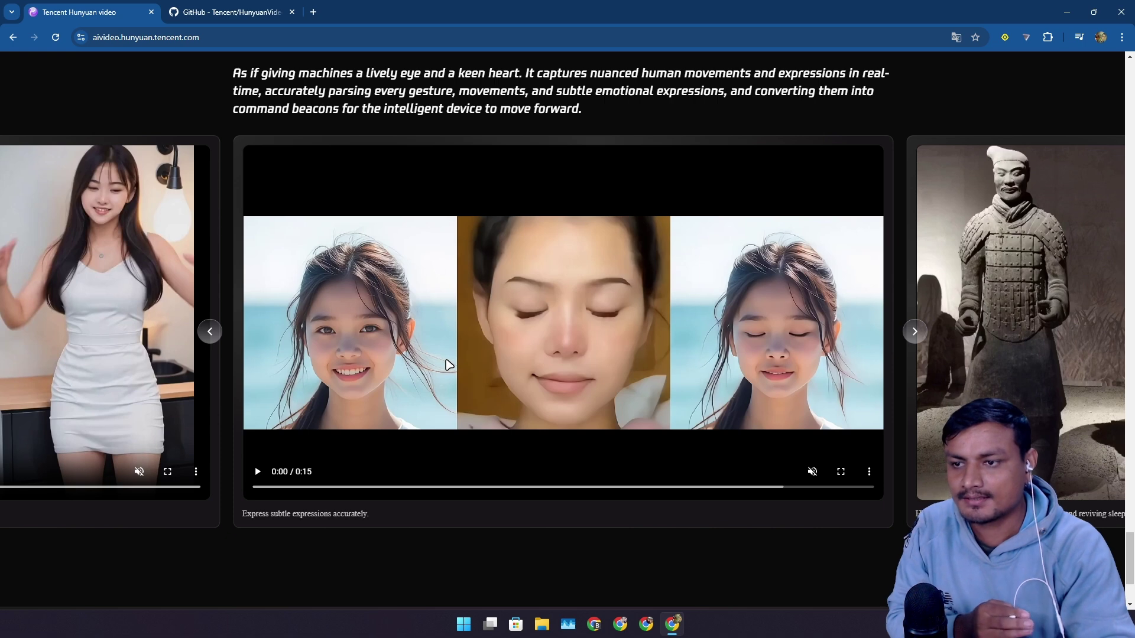
drag(408, 353, 582, 260)
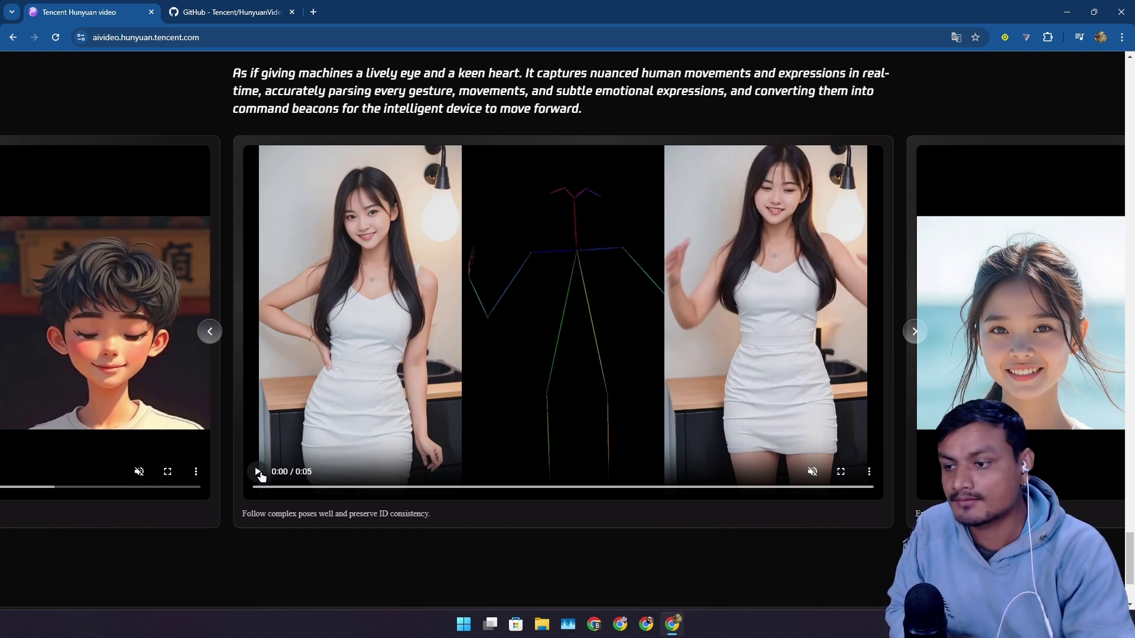
click(258, 472)
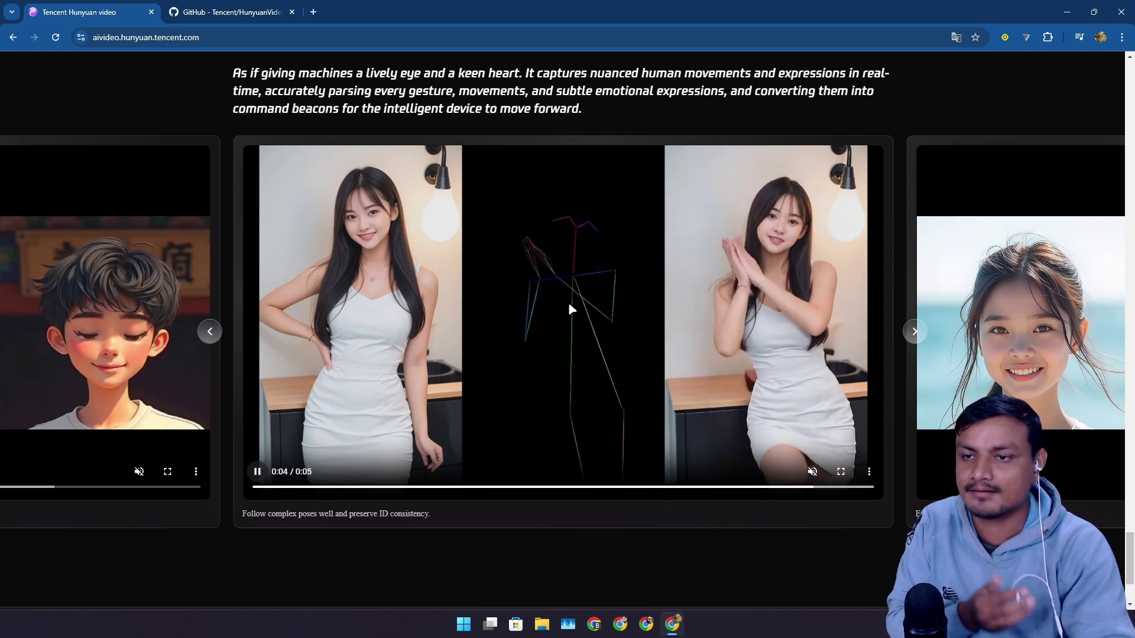
click(258, 473)
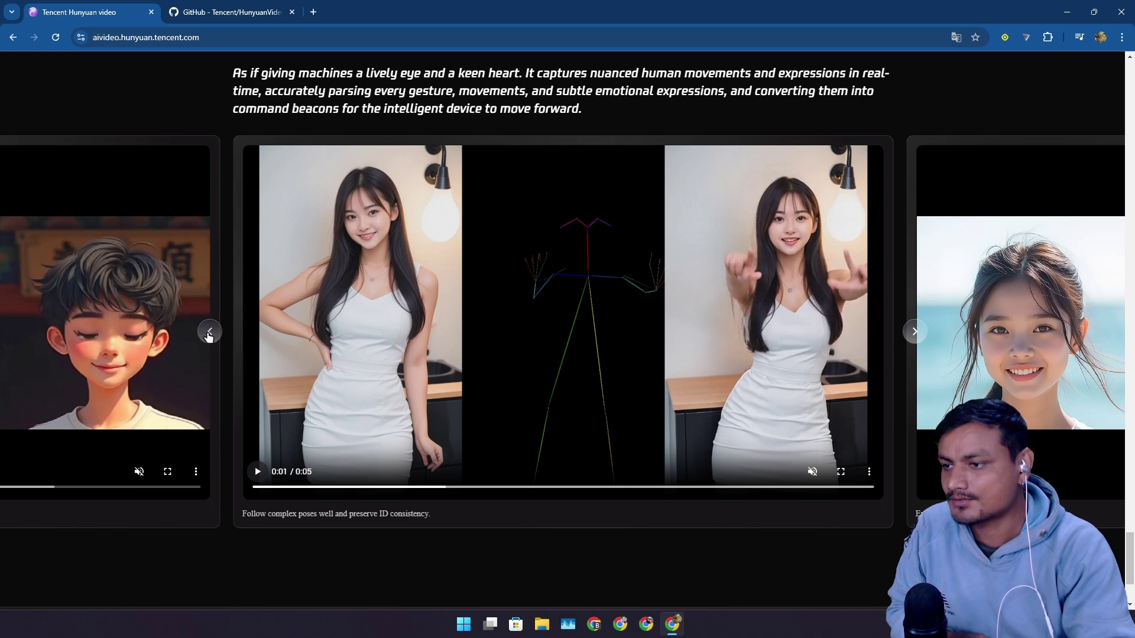
Play the cartoon boy clip, then step the carousel to the girl's expression video and pause it at 0:13.
click(209, 333)
click(262, 486)
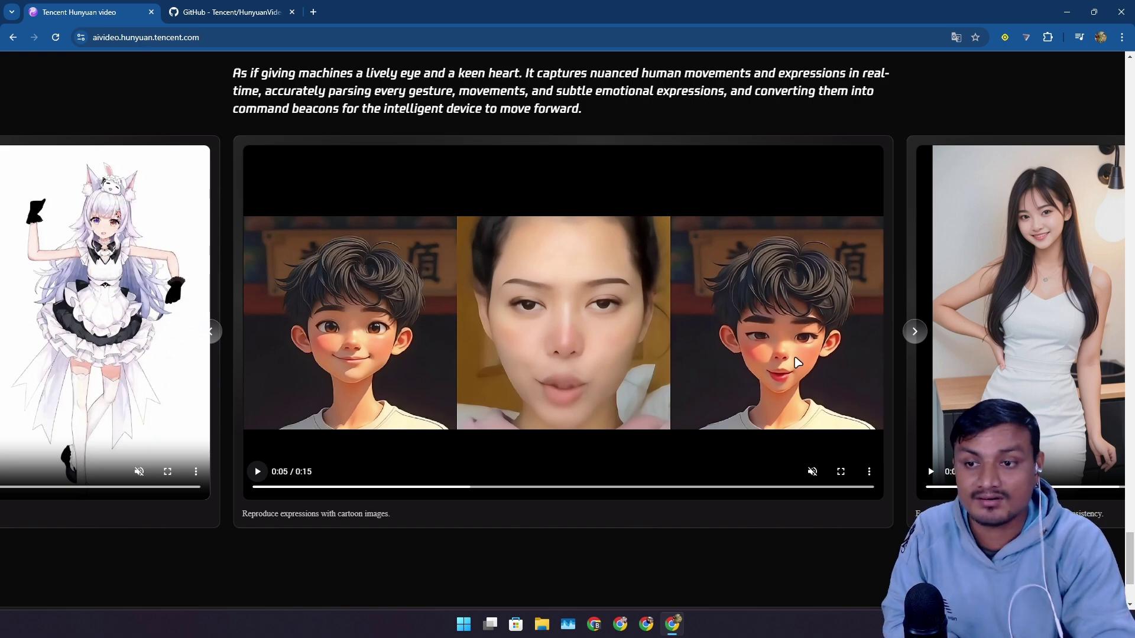
click(211, 333)
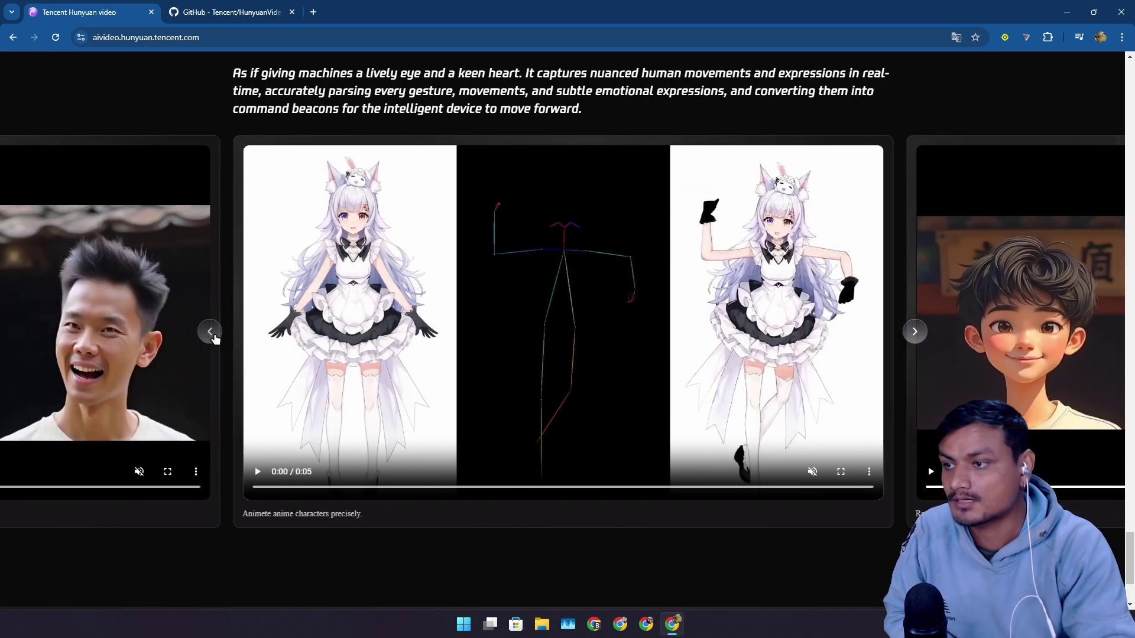
click(215, 336)
click(216, 335)
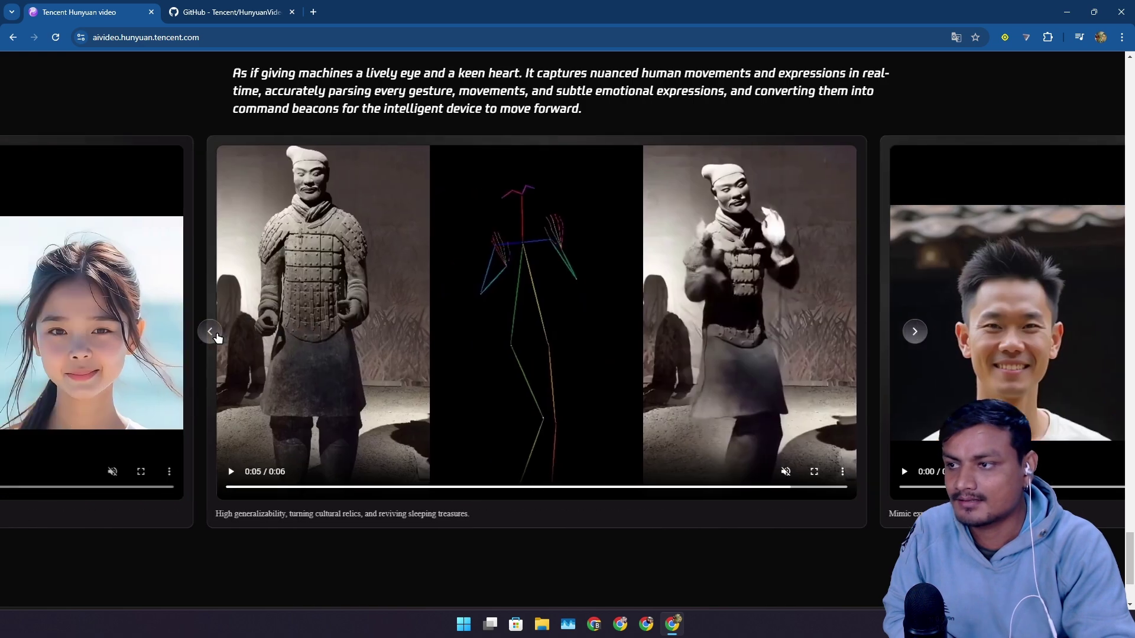
click(215, 334)
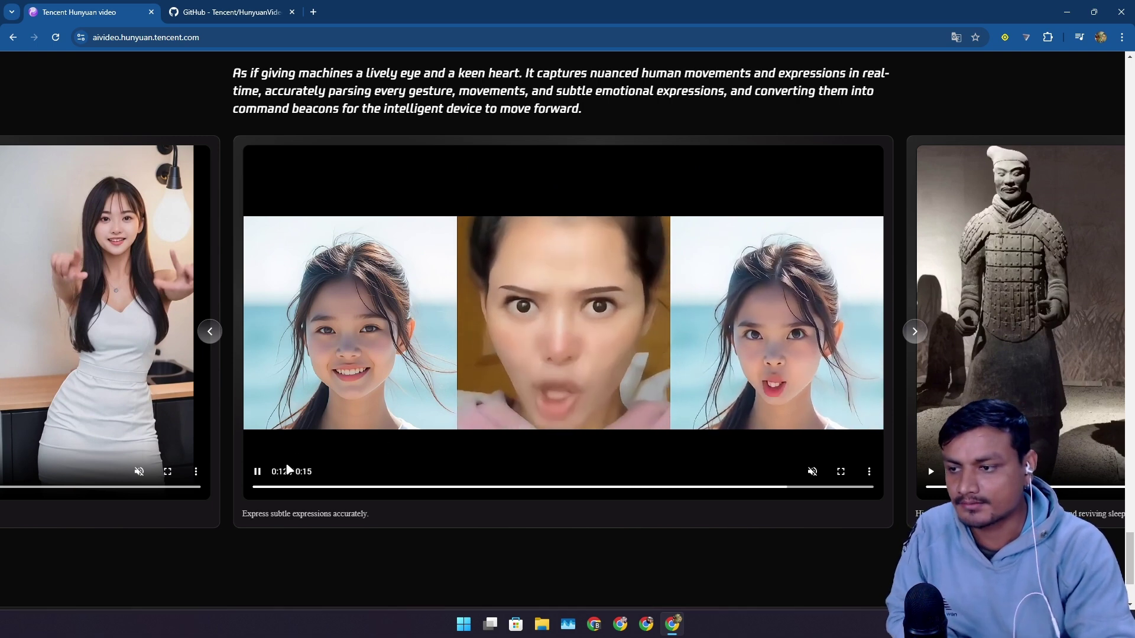
click(258, 473)
Scroll back to the top hero banner, glance at the GitHub tab, and return to Hunyuan Video.
scroll(686, 386, down, 3)
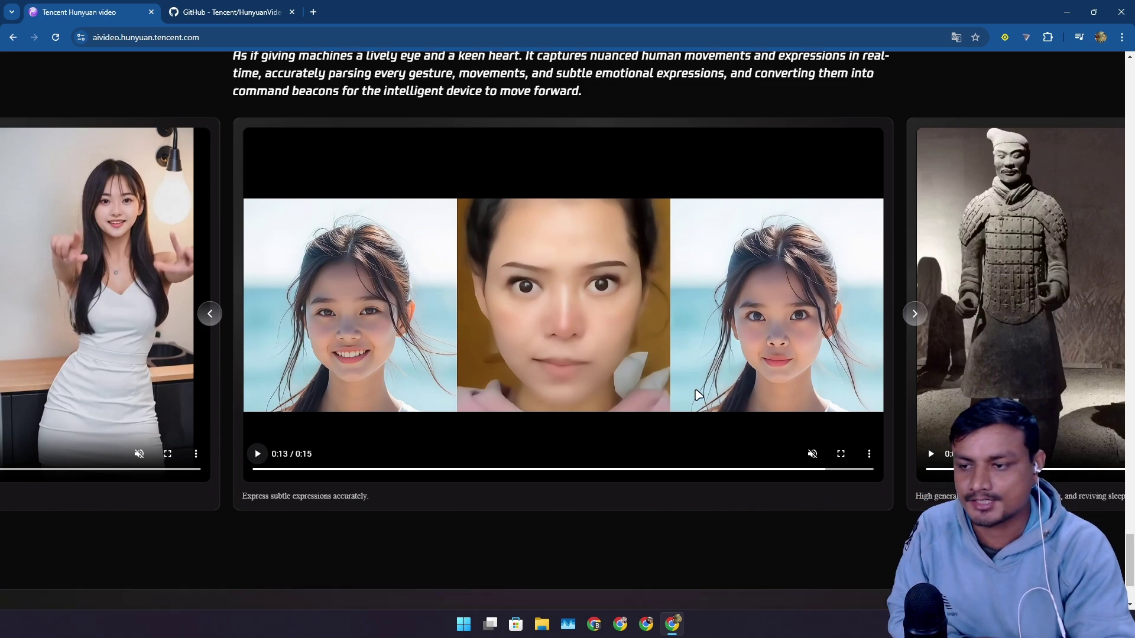
scroll(524, 449, up, 15)
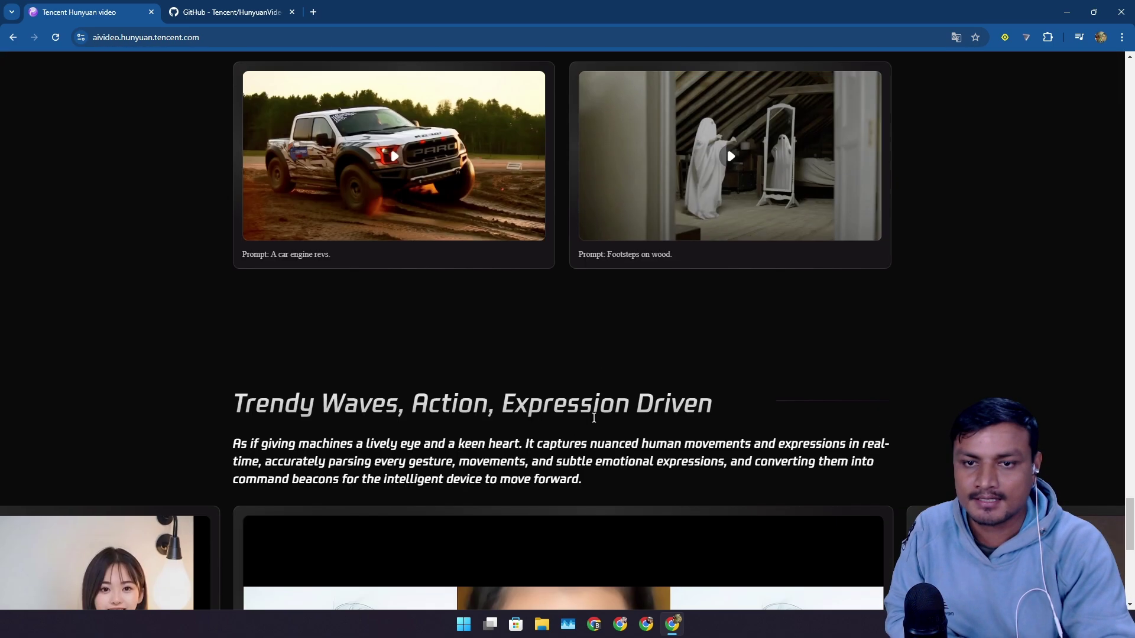
scroll(665, 272, up, 15)
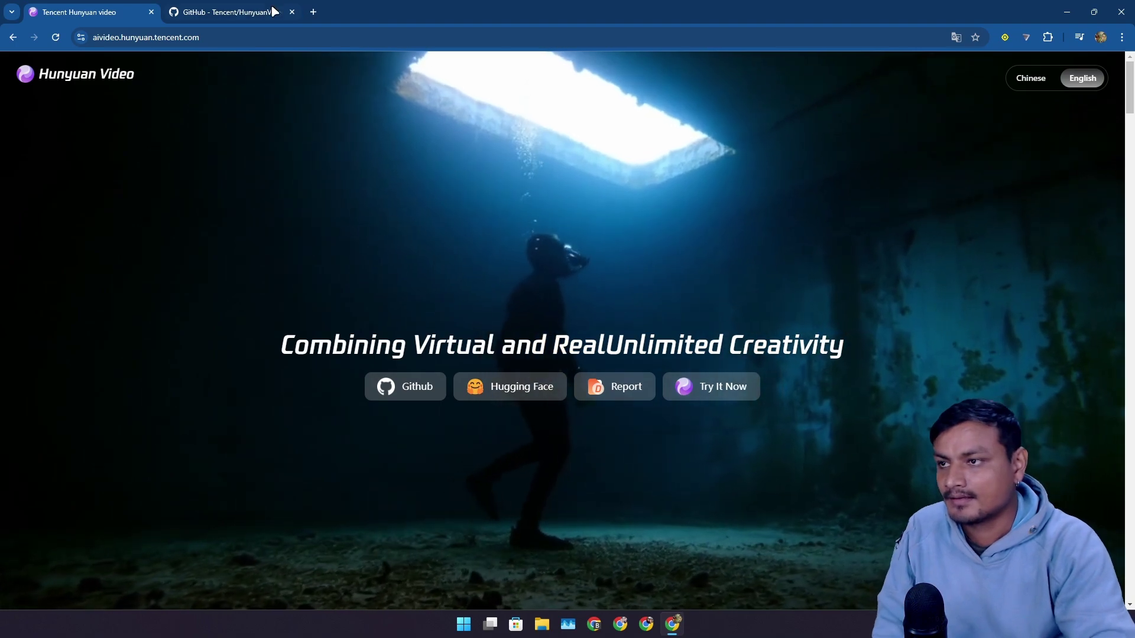
click(256, 12)
click(107, 12)
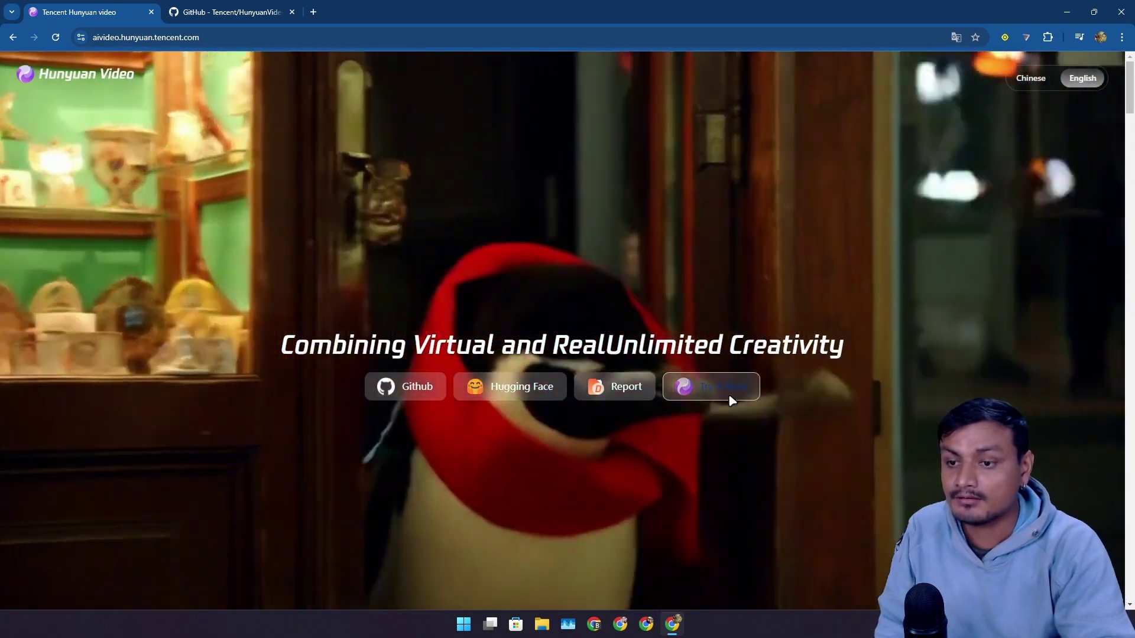
Open Try It Now in a new tab, translate its login page to English, then close it.
click(732, 400)
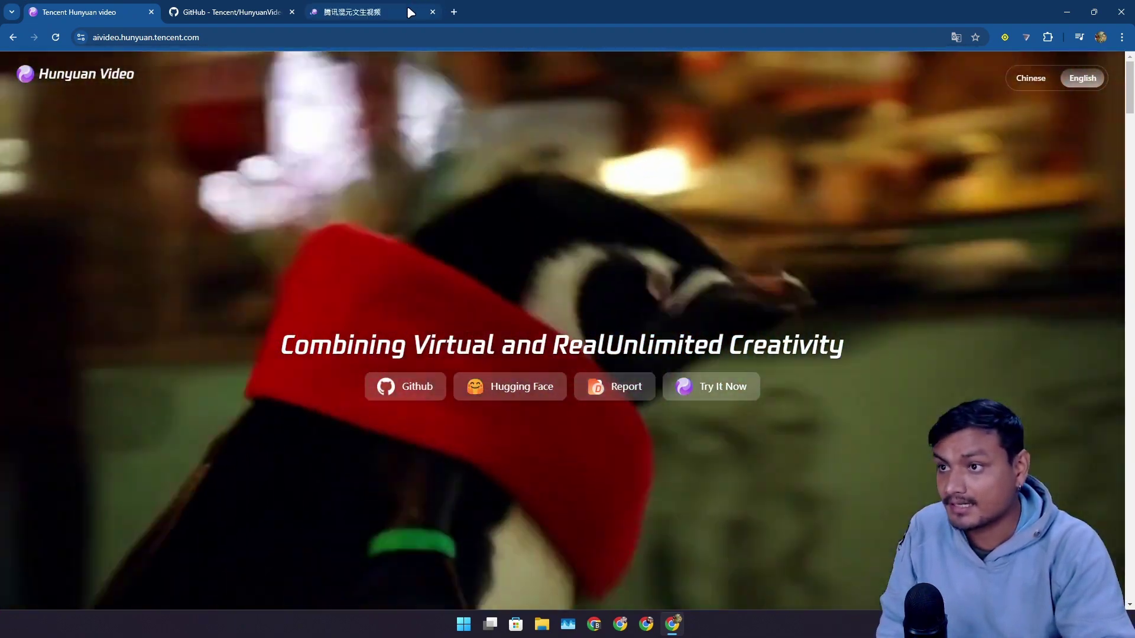
click(411, 12)
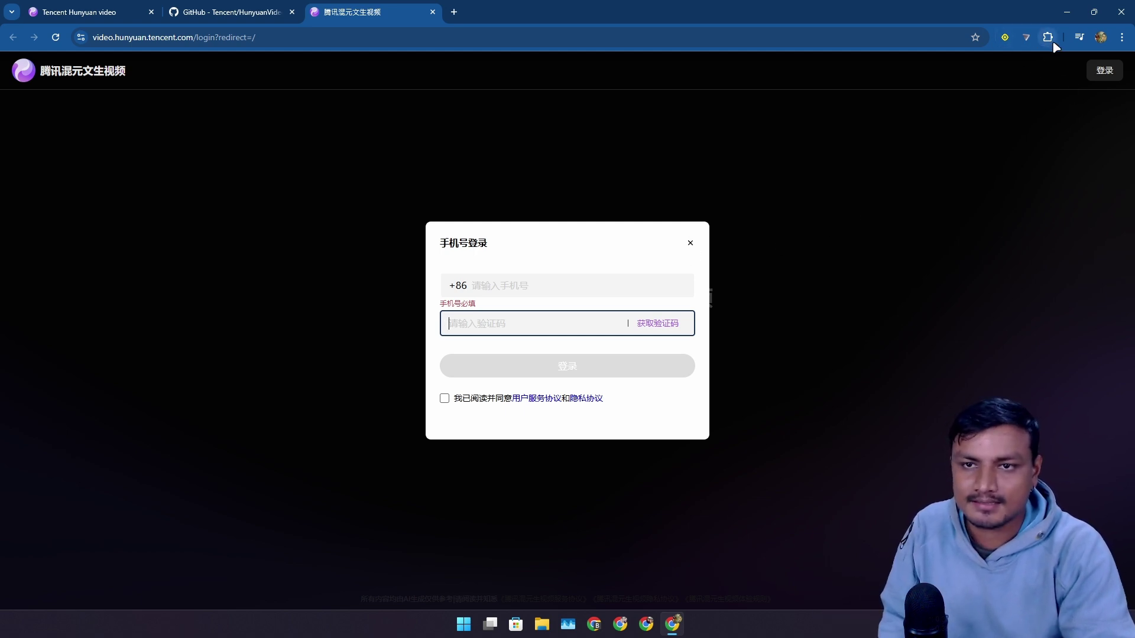
right_click(885, 127)
click(945, 338)
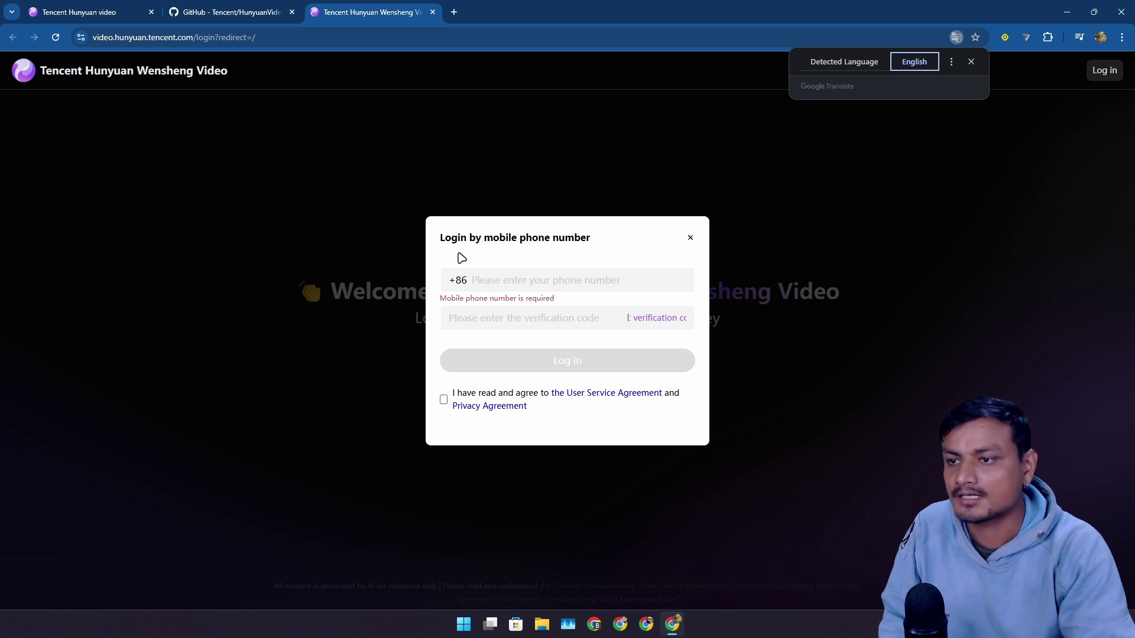
click(545, 281)
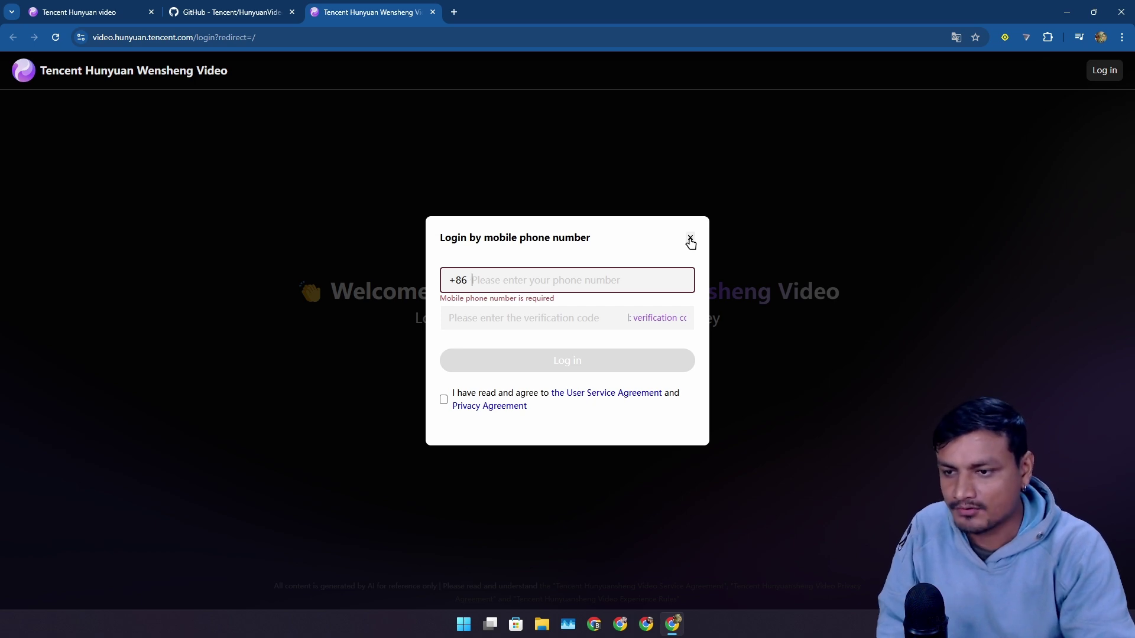
key(ctrl+w)
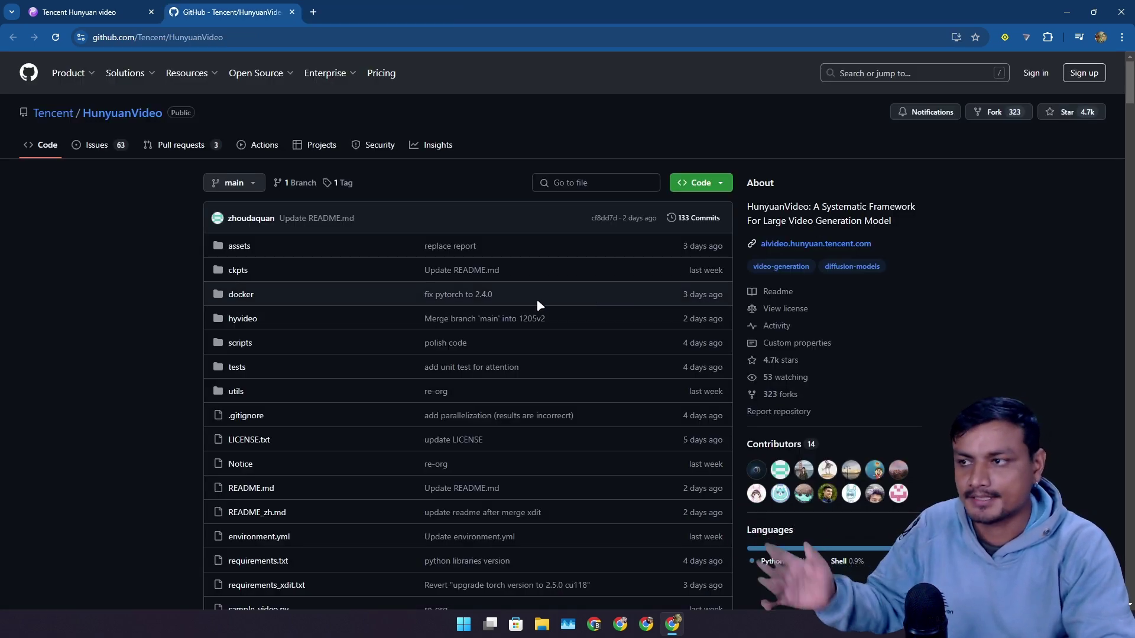
Scroll past the file list and Demo video to the Open-source Plan showing completed Inference and Checkpoints.
scroll(521, 296, down, 3)
scroll(505, 292, up, 3)
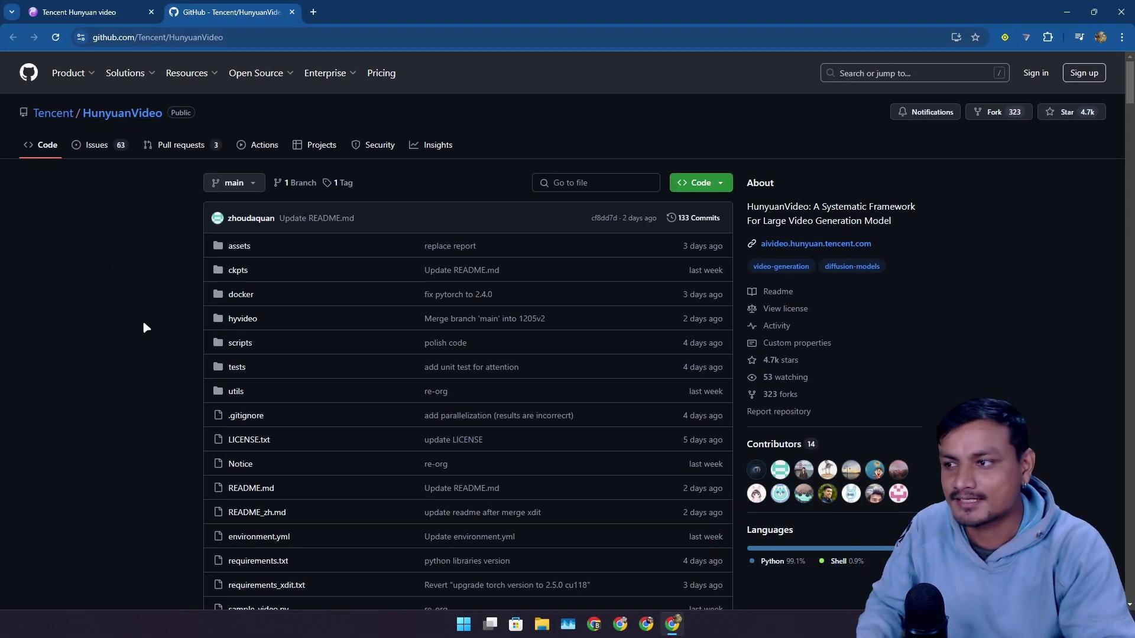
scroll(167, 384, down, 4)
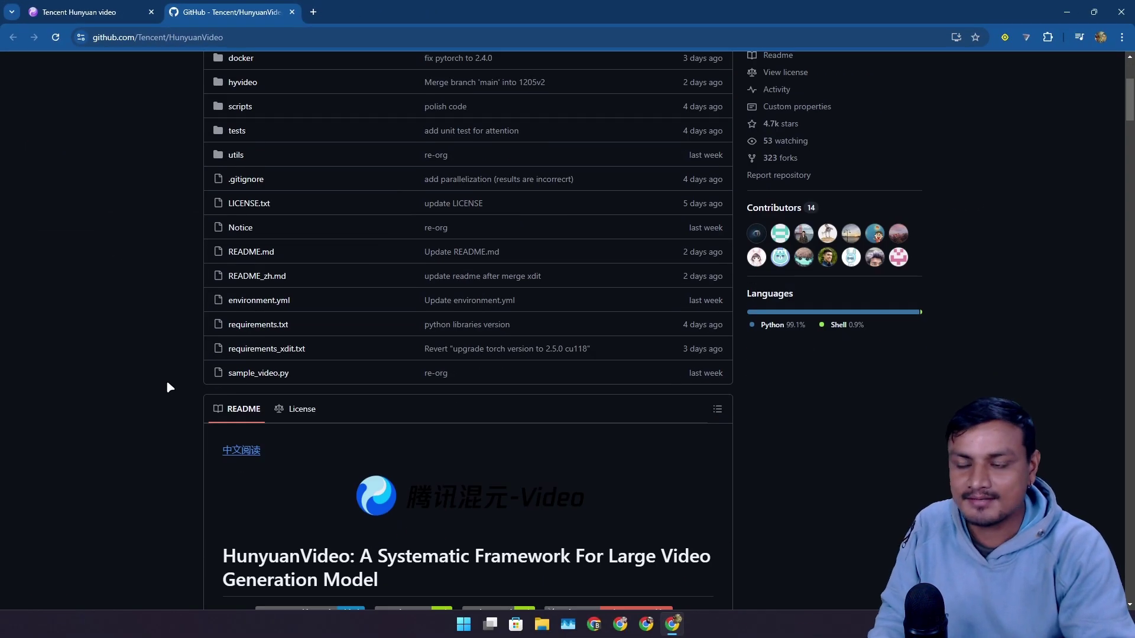
scroll(197, 399, up, 4)
scroll(208, 370, down, 5)
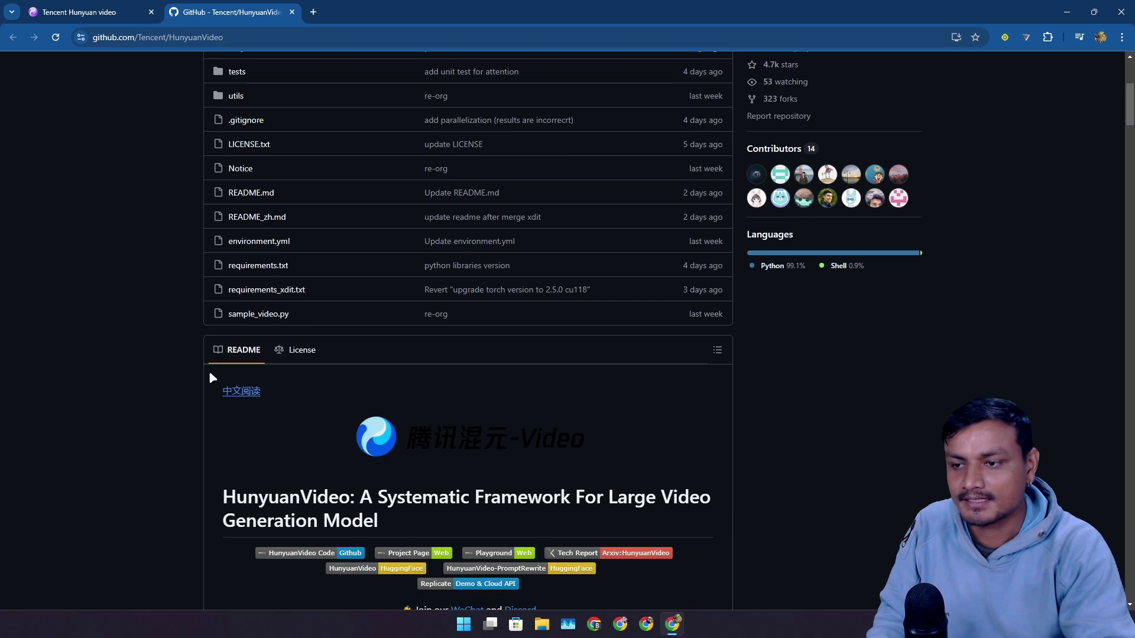
scroll(221, 381, down, 3)
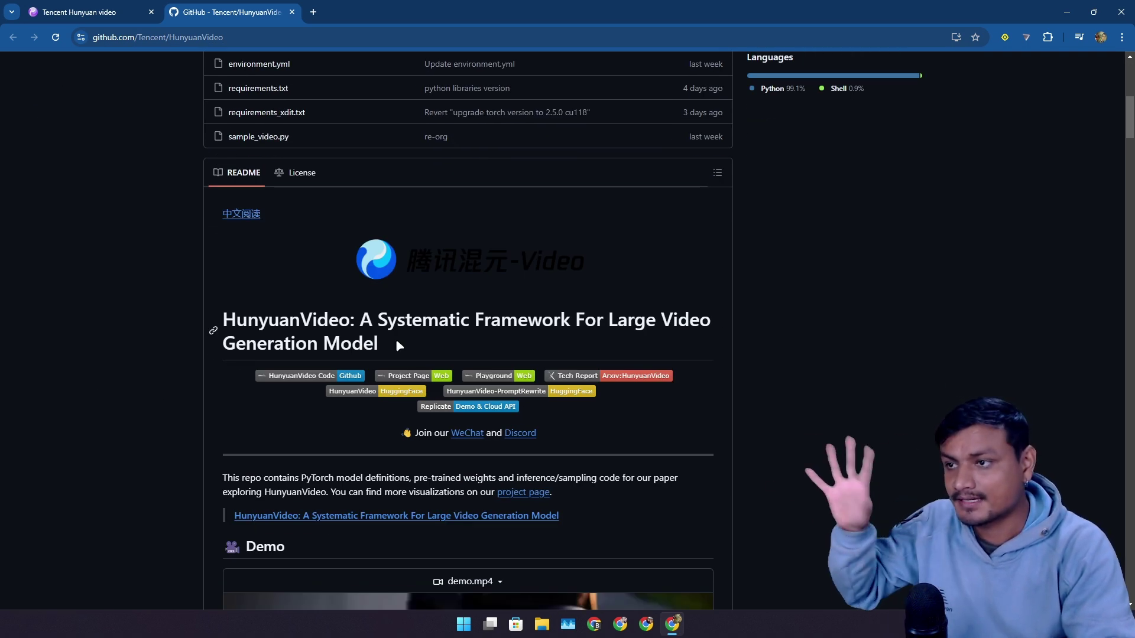
scroll(366, 344, down, 7)
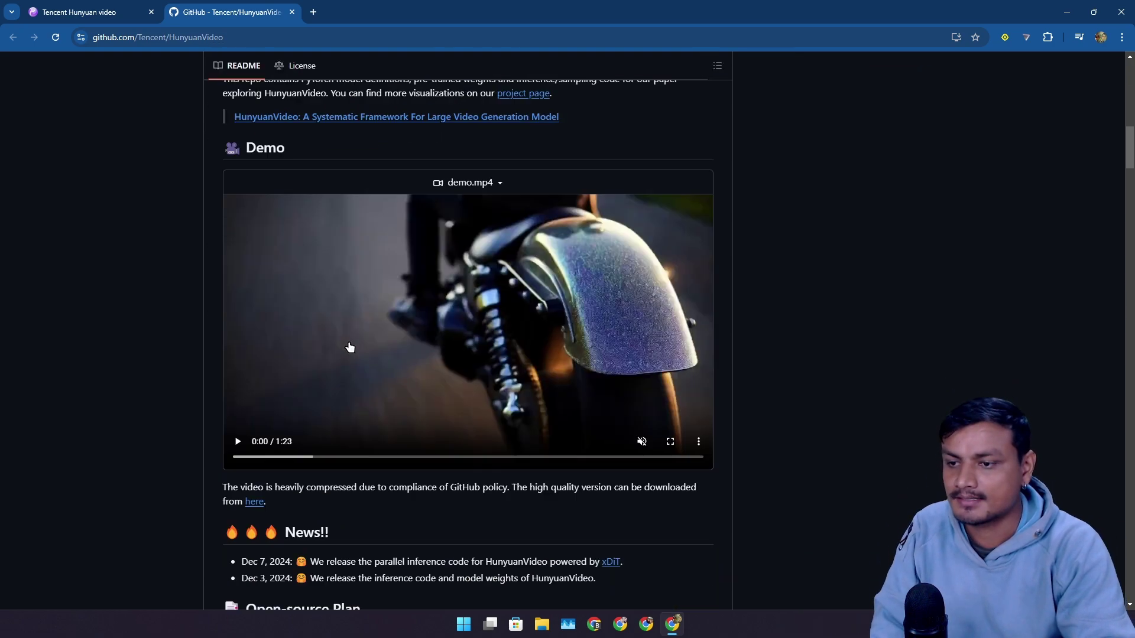
scroll(331, 307, down, 2)
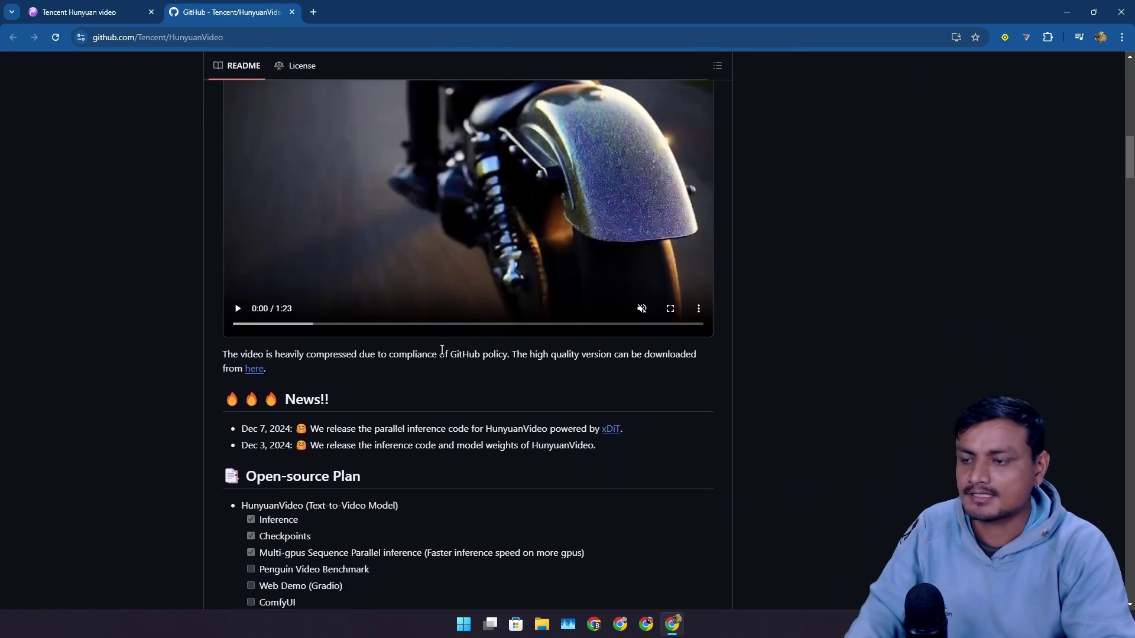
scroll(442, 350, up, 15)
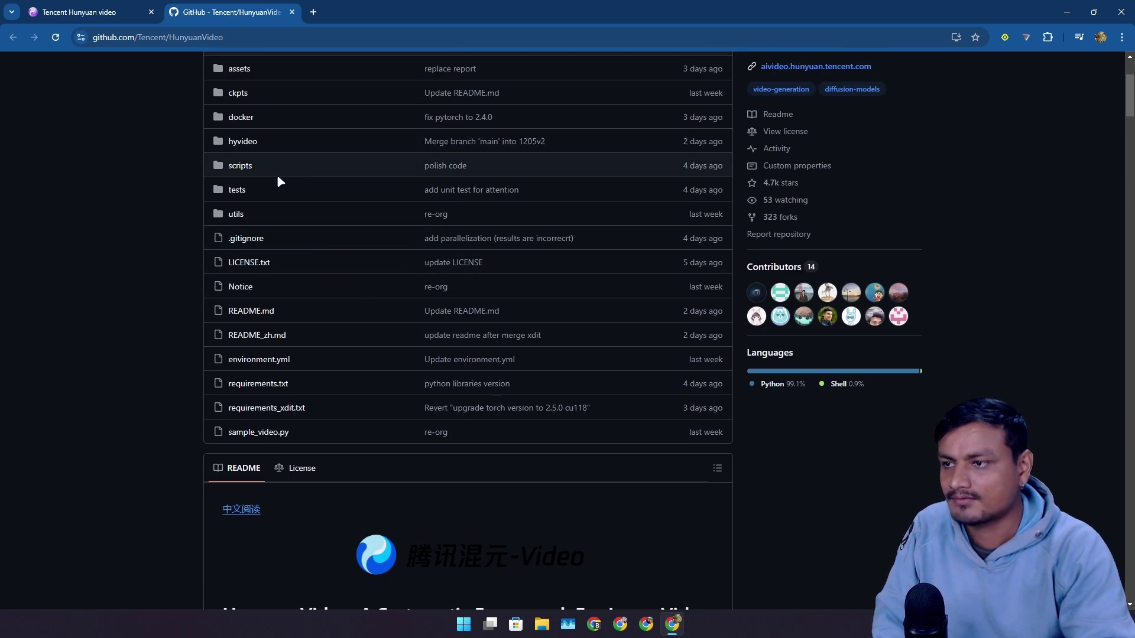
scroll(296, 189, up, 3)
scroll(292, 338, down, 7)
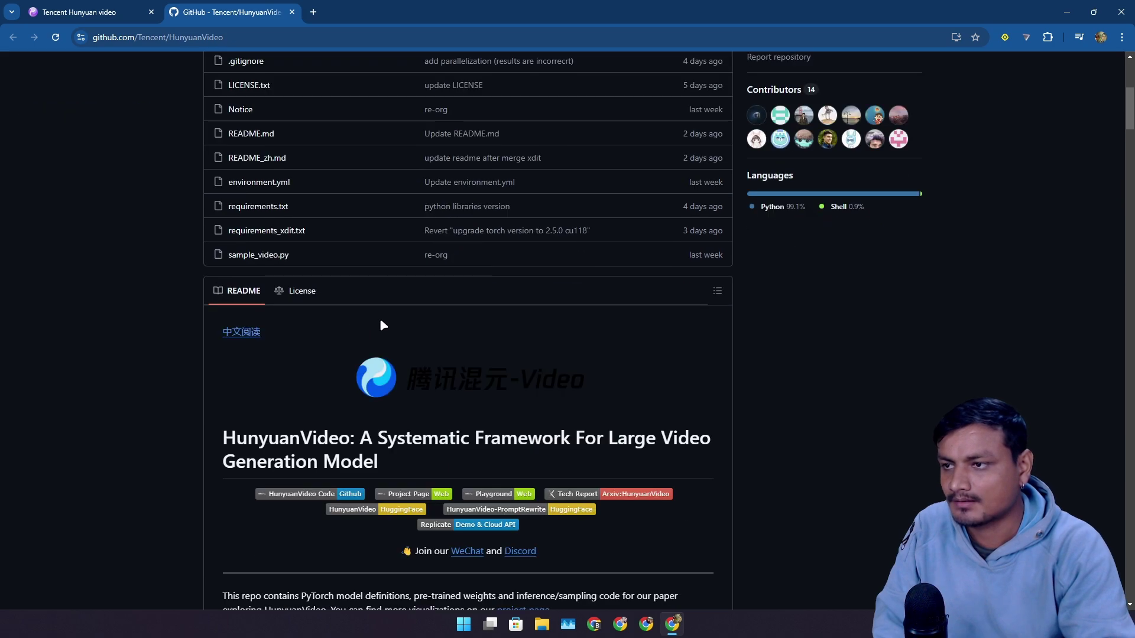
scroll(328, 345, down, 5)
scroll(342, 313, up, 2)
scroll(338, 276, down, 12)
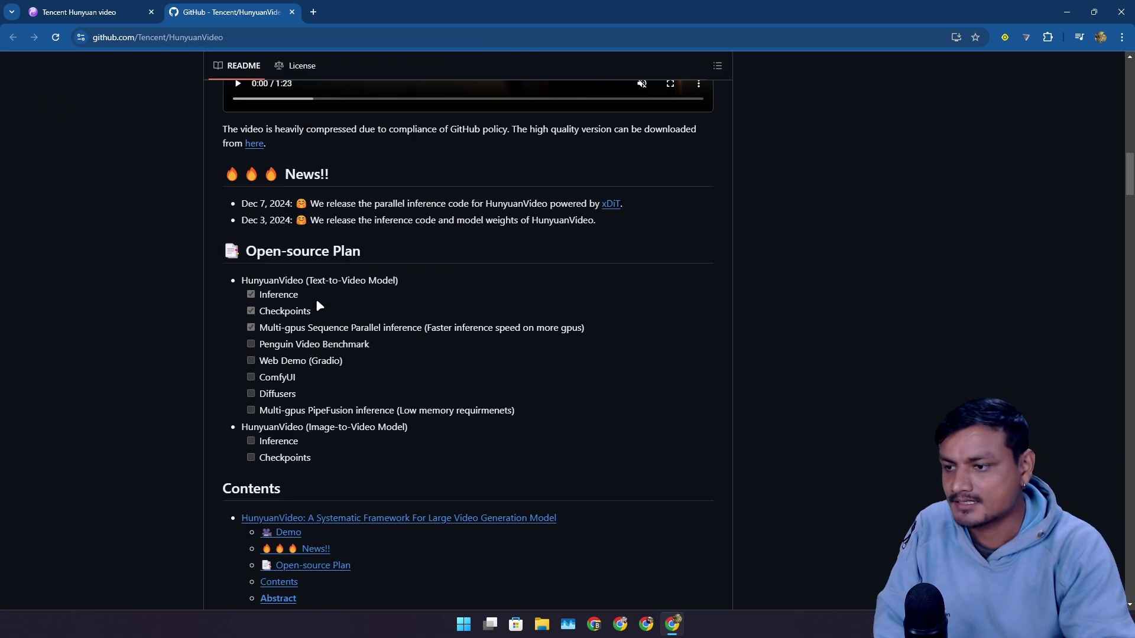
scroll(319, 299, up, 2)
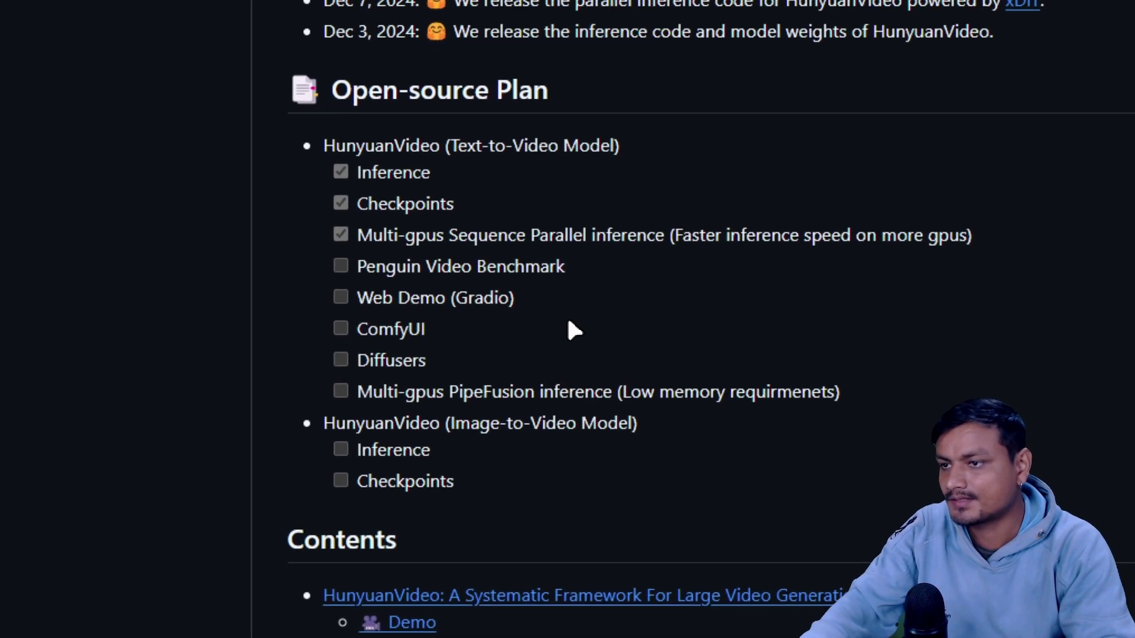
scroll(386, 154, up, 1)
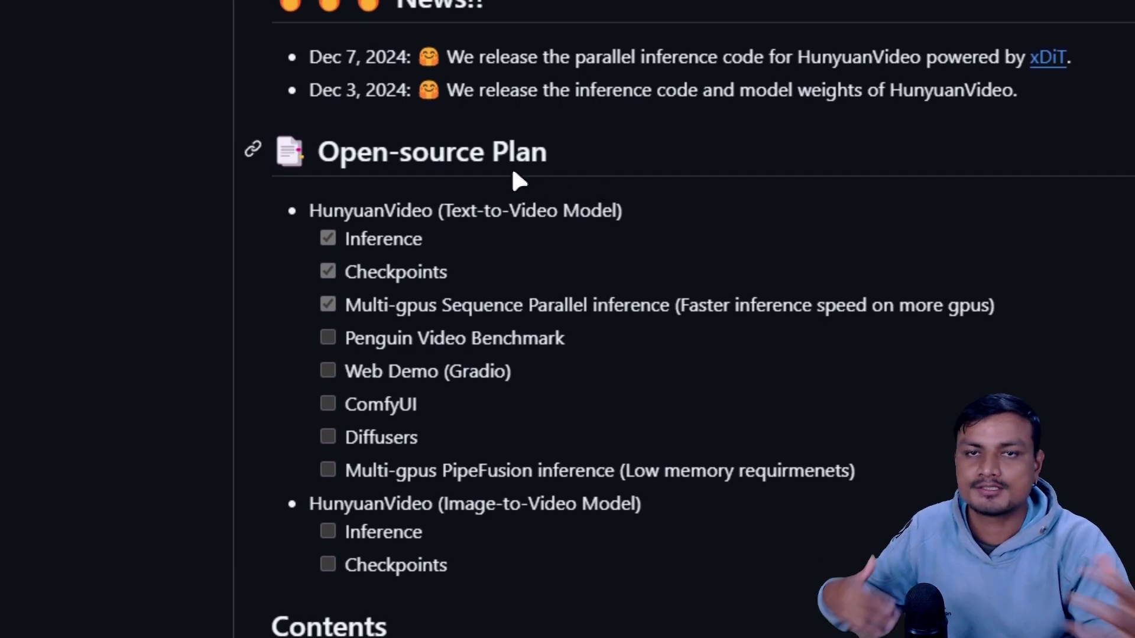
drag(424, 238, 507, 279)
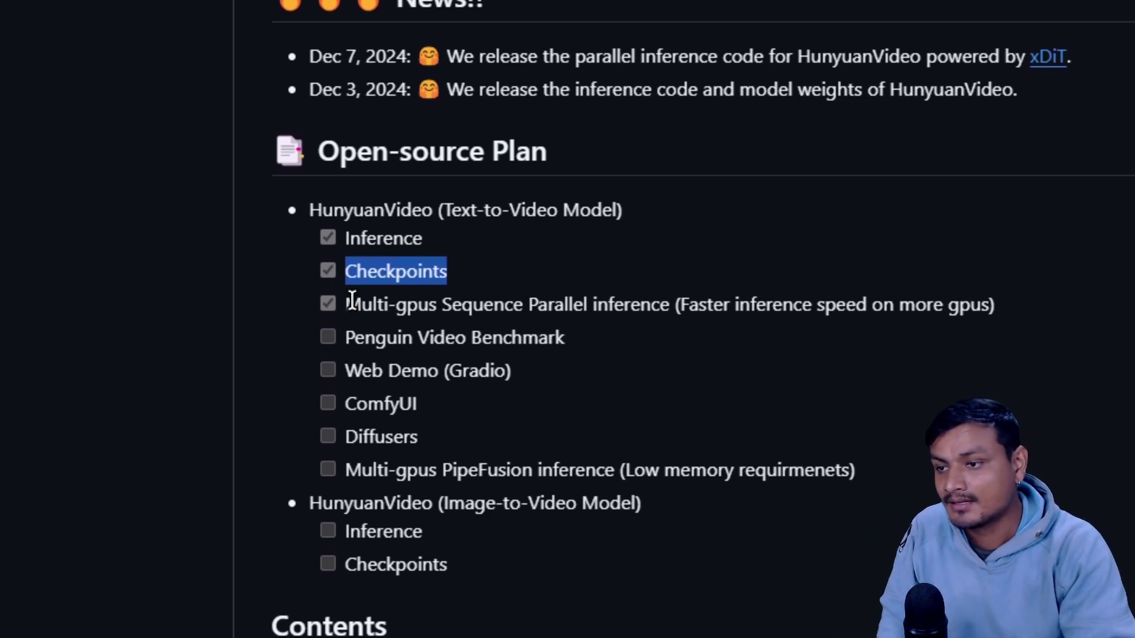
drag(346, 305, 1011, 308)
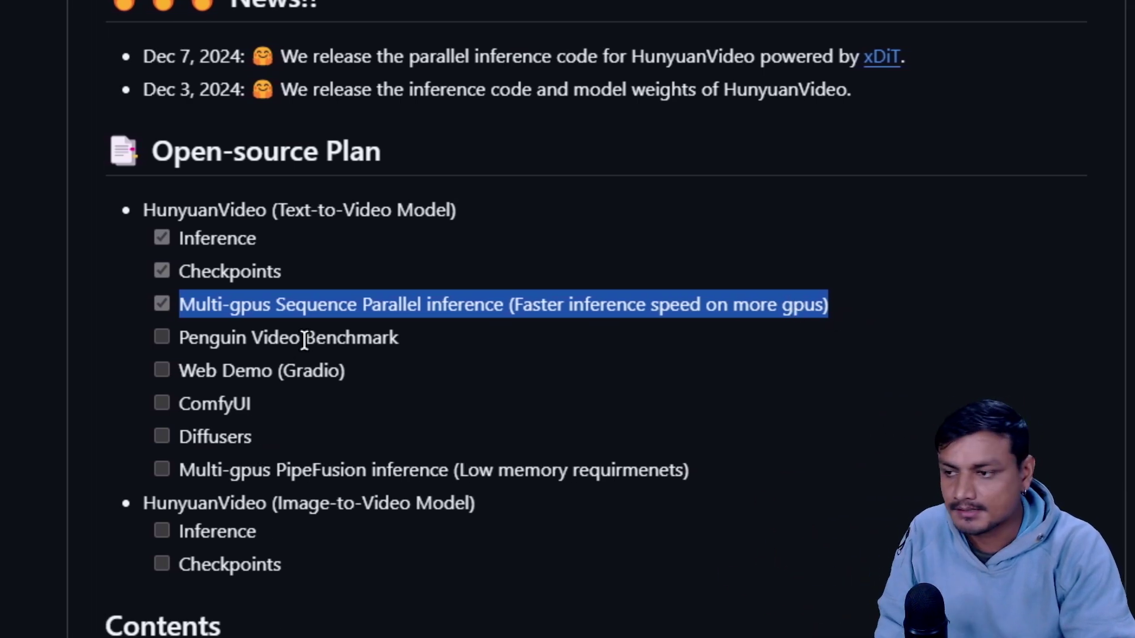
click(507, 357)
scroll(513, 362, down, 2)
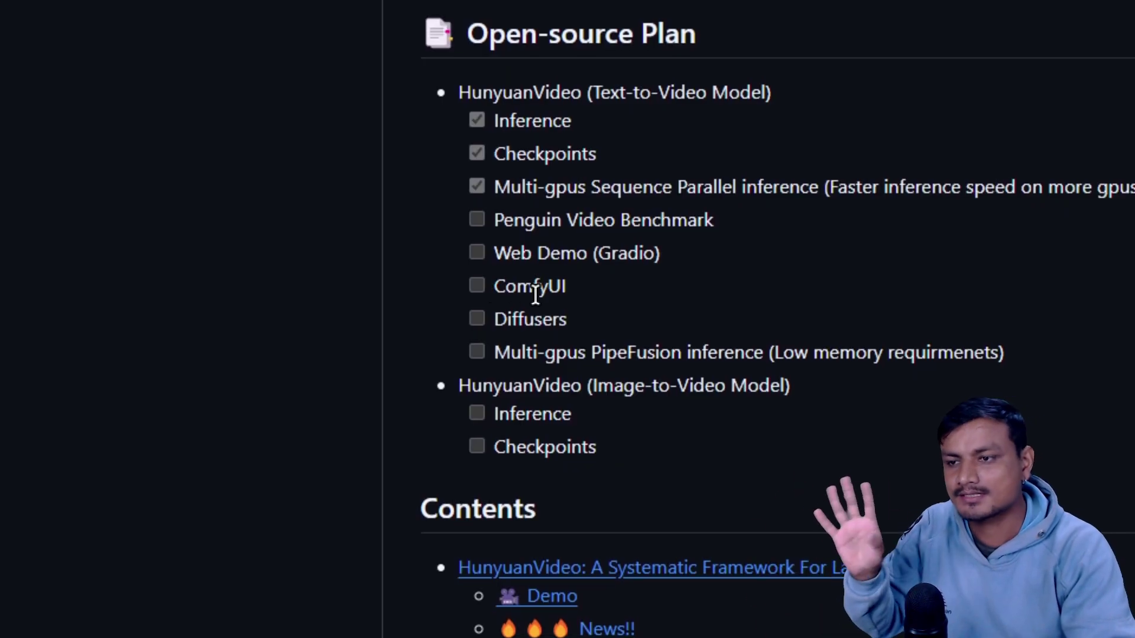
drag(567, 286, 491, 290)
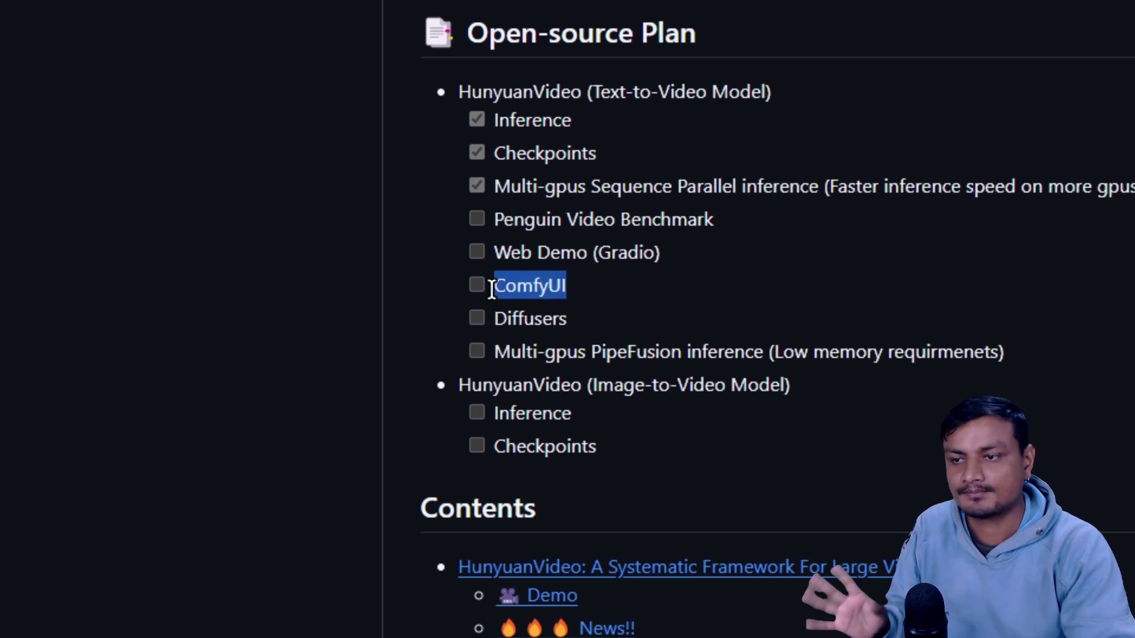
click(492, 290)
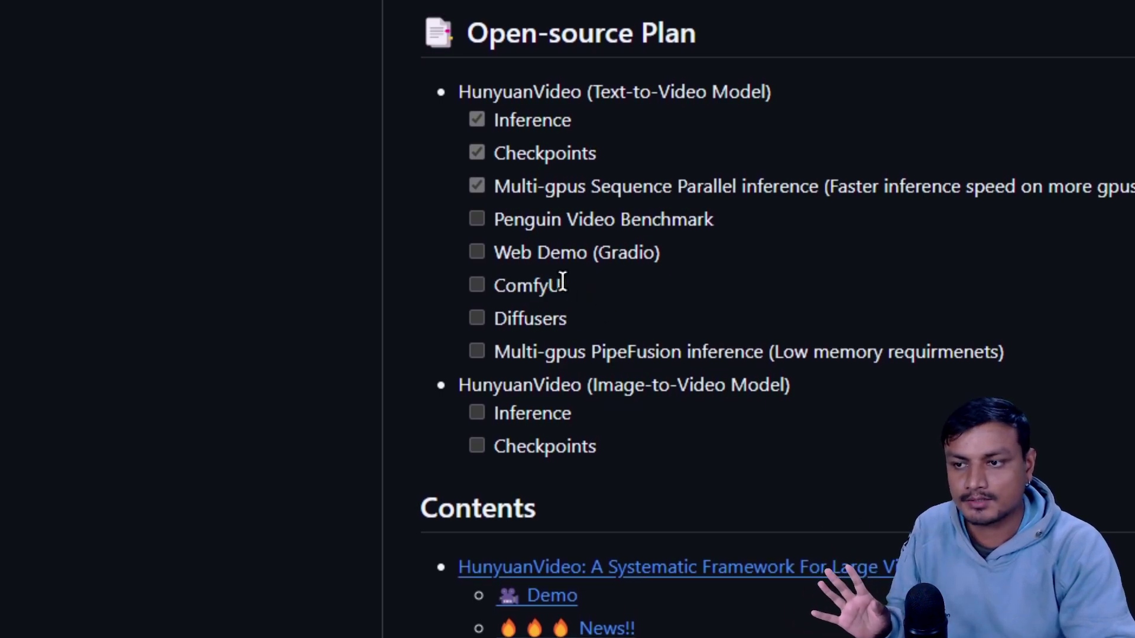
drag(563, 284, 494, 289)
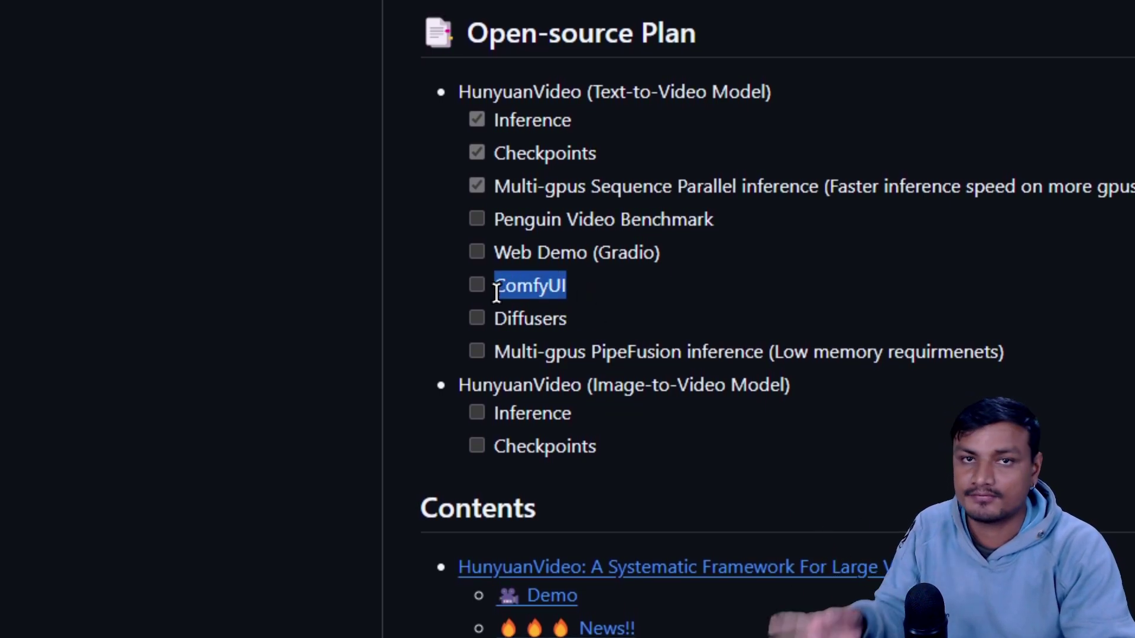
scroll(499, 286, up, 2)
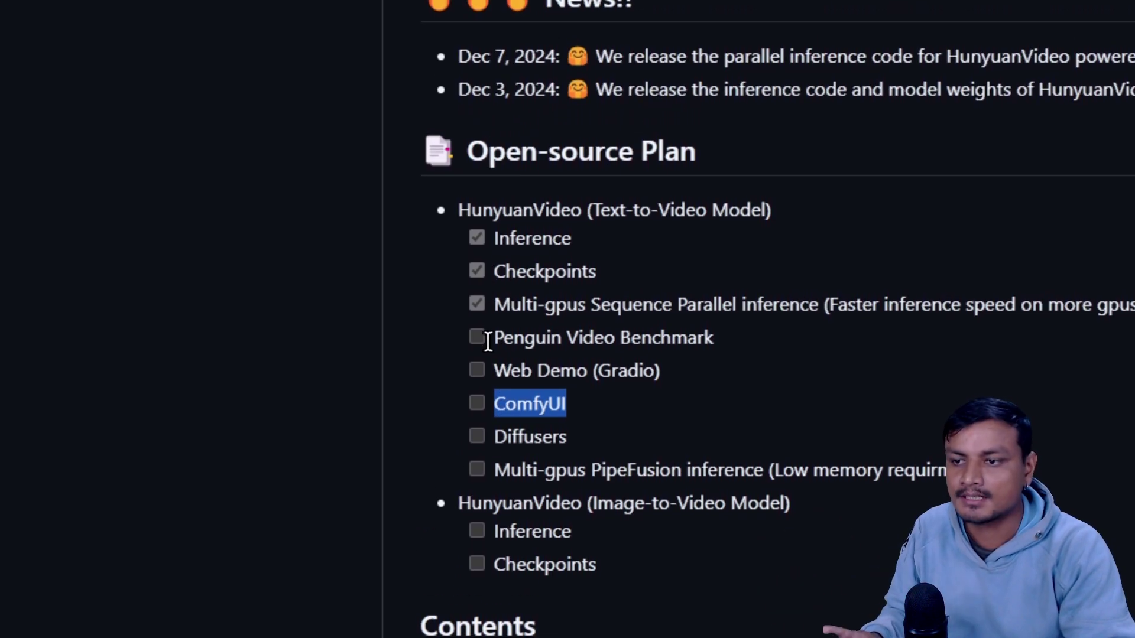
scroll(504, 337, down, 2)
click(502, 255)
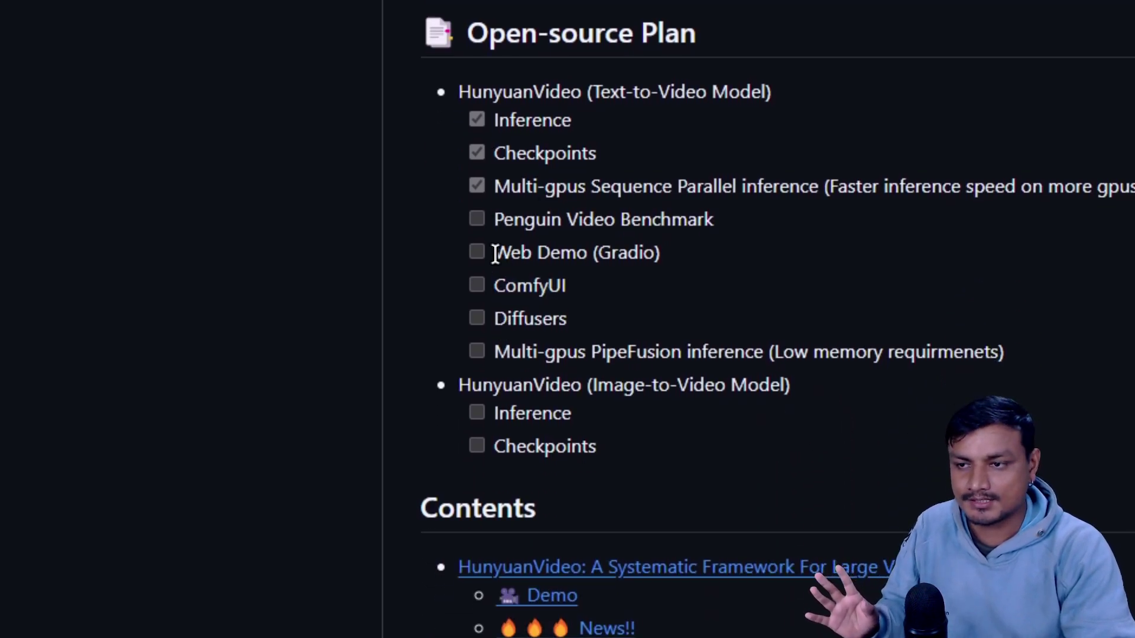
drag(495, 254, 679, 264)
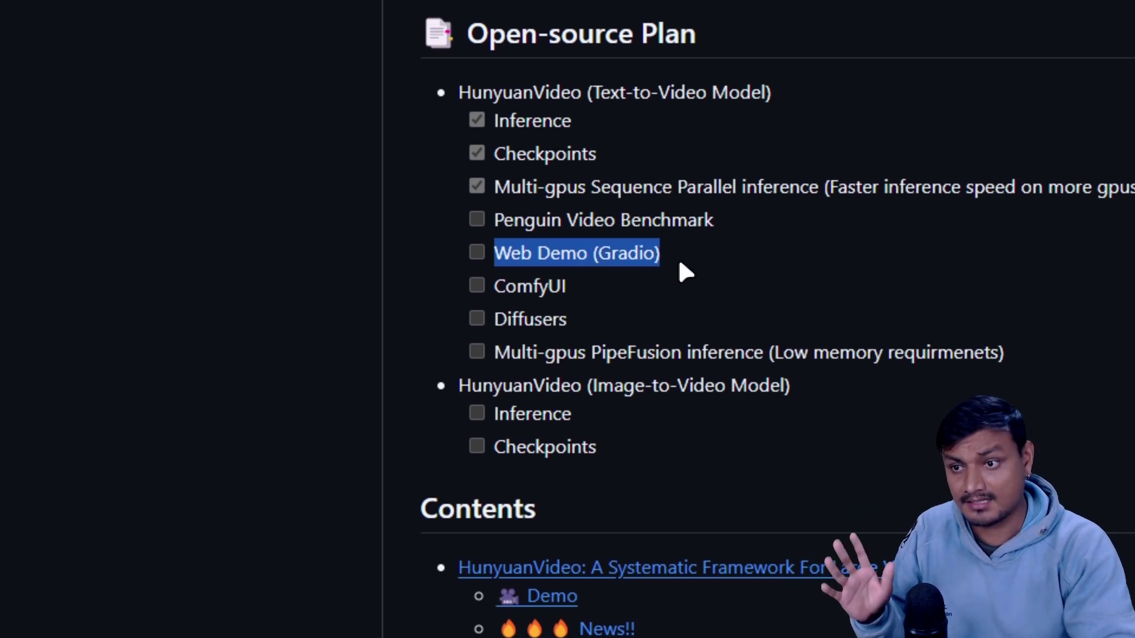
scroll(680, 264, up, 2)
double_click(591, 204)
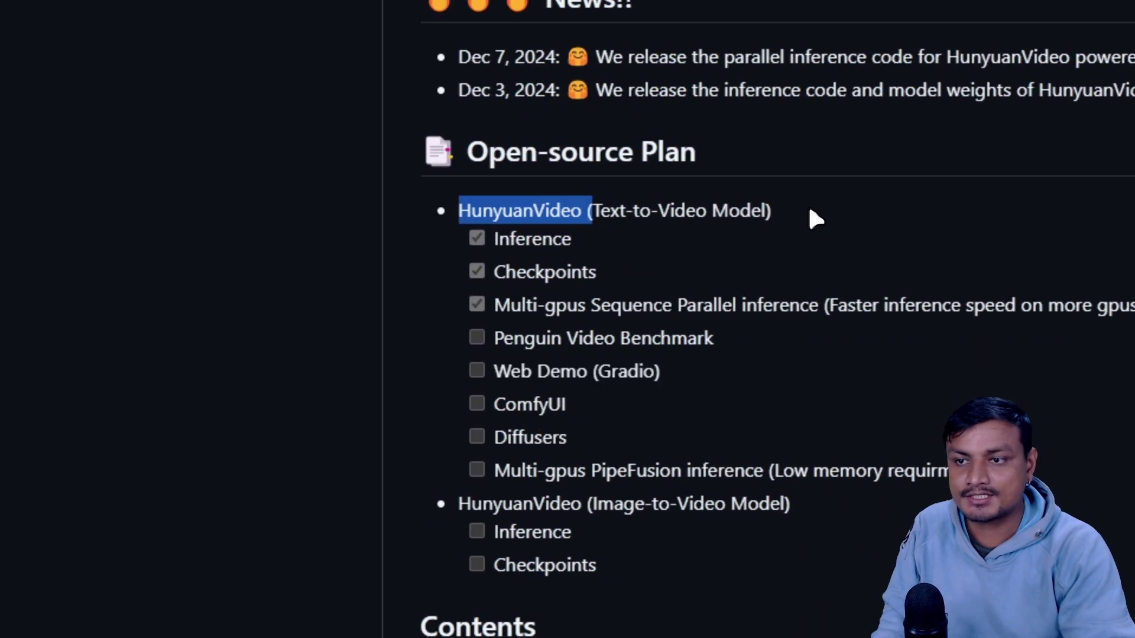
drag(593, 211, 765, 210)
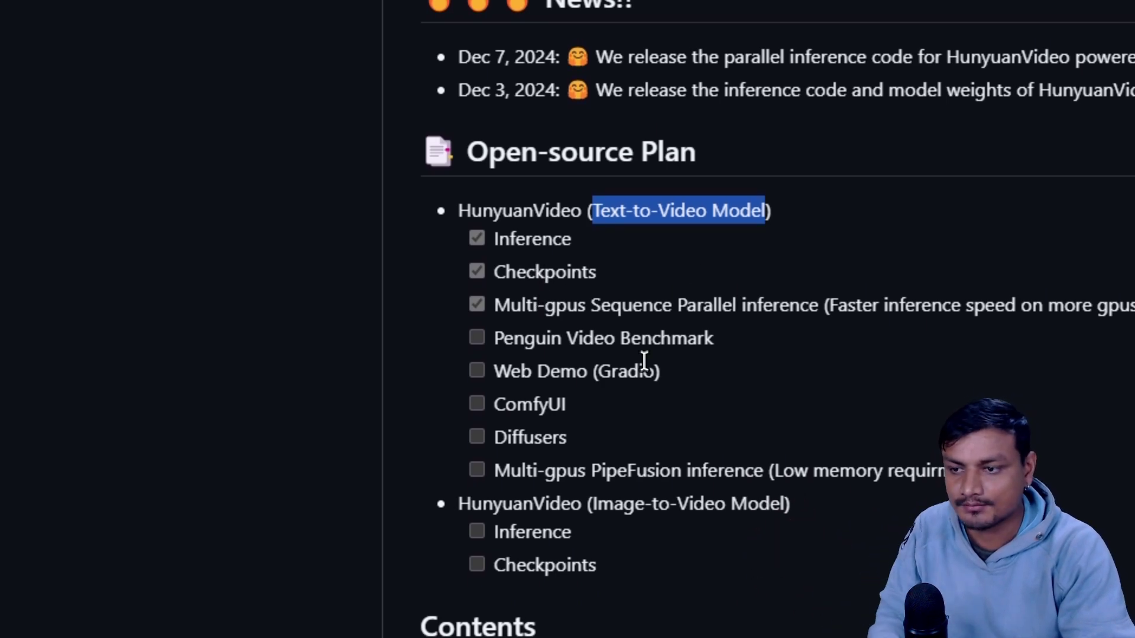
scroll(646, 367, down, 4)
drag(594, 269, 791, 271)
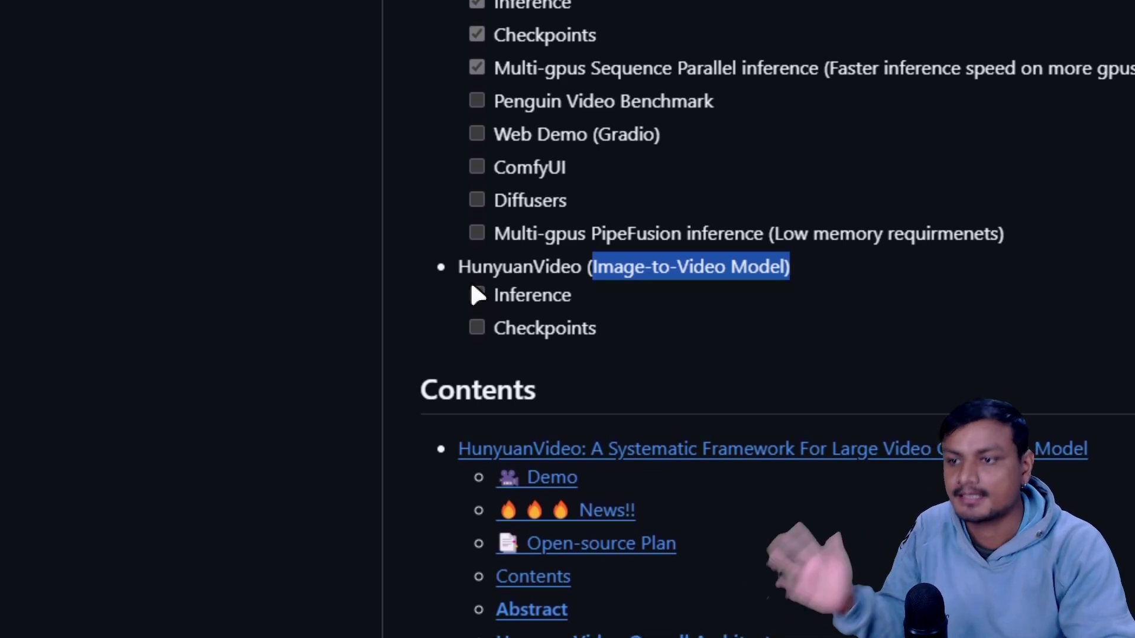
scroll(540, 229, up, 1)
scroll(540, 228, up, 4)
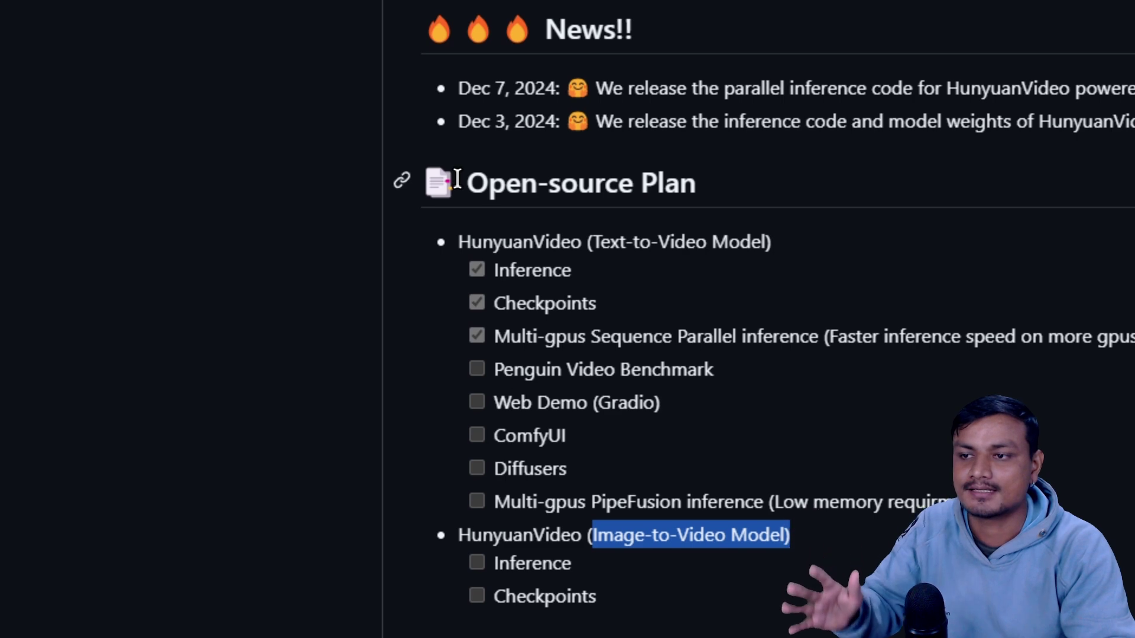
drag(461, 184, 792, 189)
scroll(561, 296, down, 2)
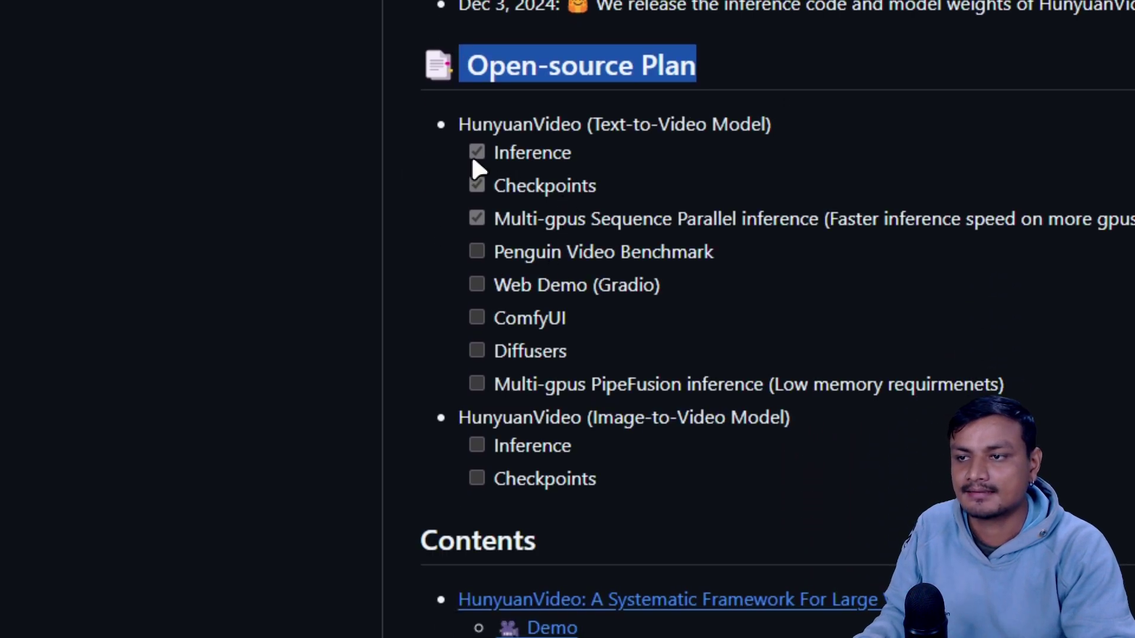
drag(470, 154, 1134, 228)
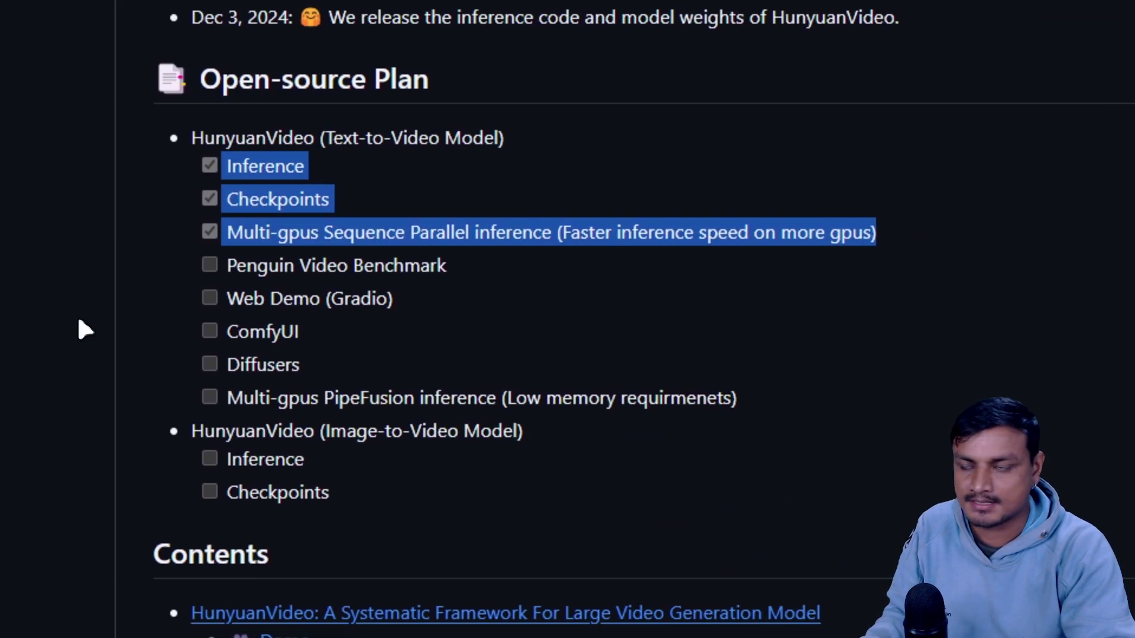
scroll(354, 349, down, 6)
scroll(593, 317, down, 6)
click(650, 360)
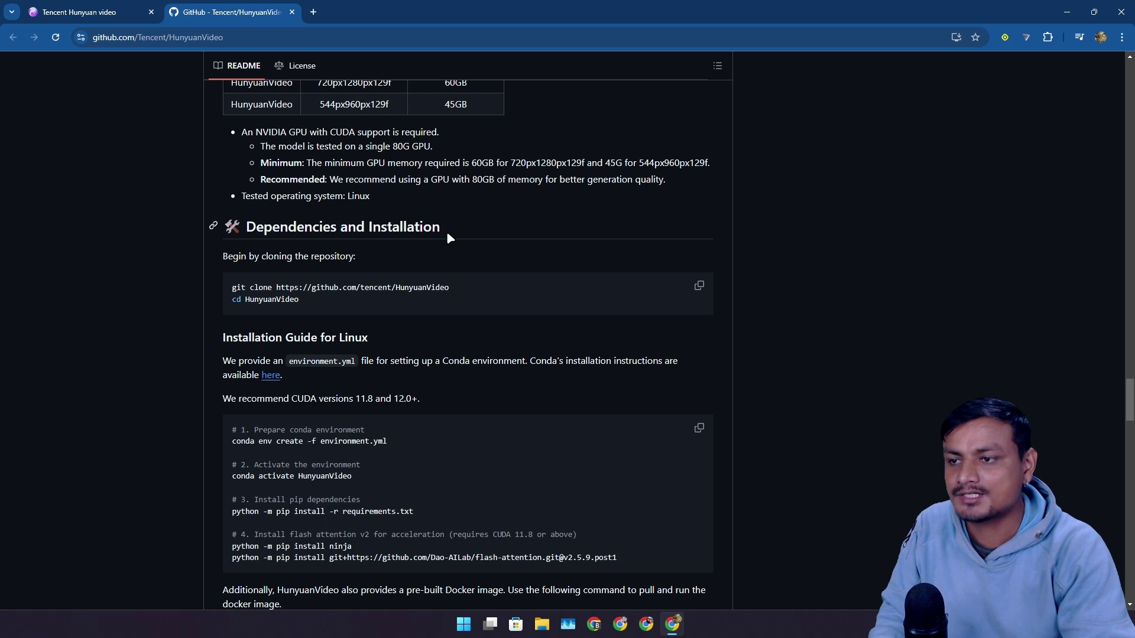
drag(446, 232, 250, 234)
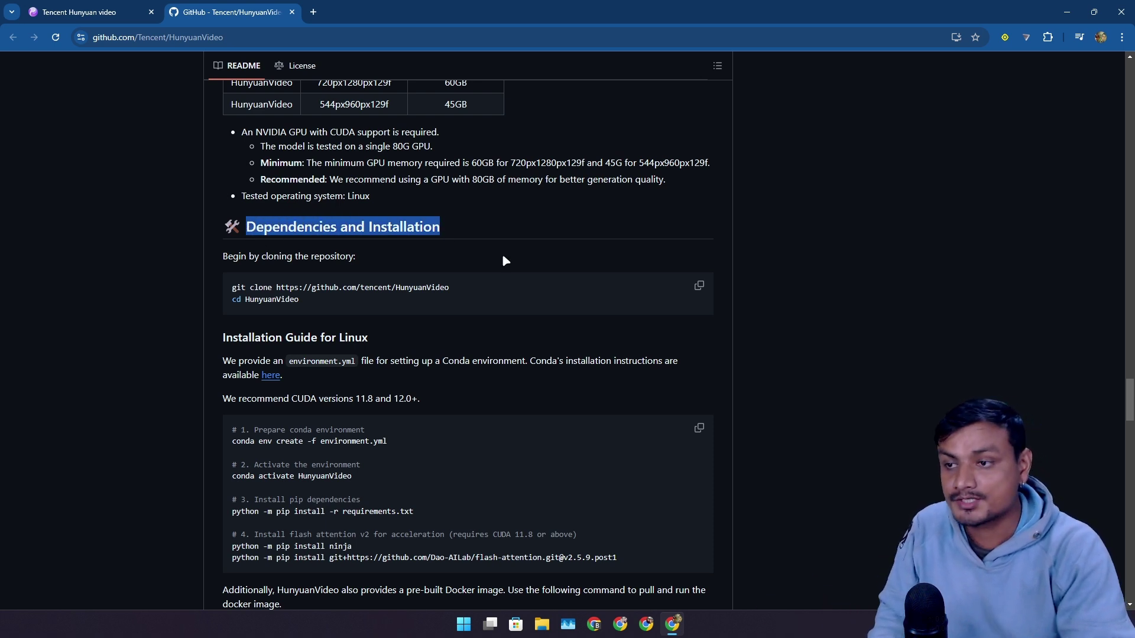
scroll(502, 254, down, 8)
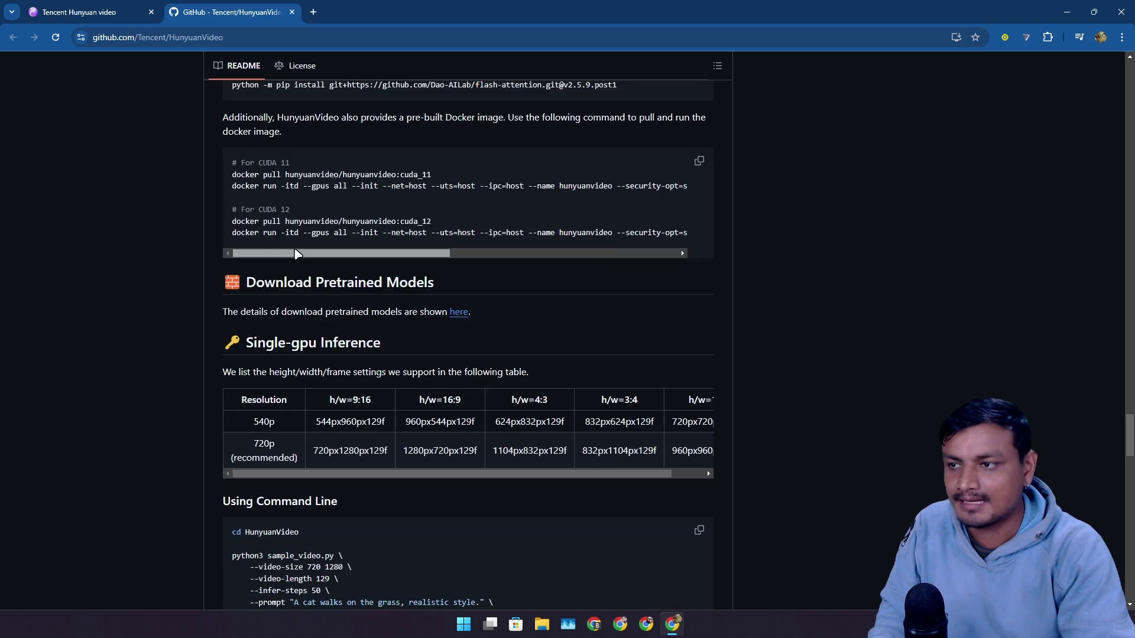
scroll(407, 351, up, 18)
scroll(406, 351, up, 15)
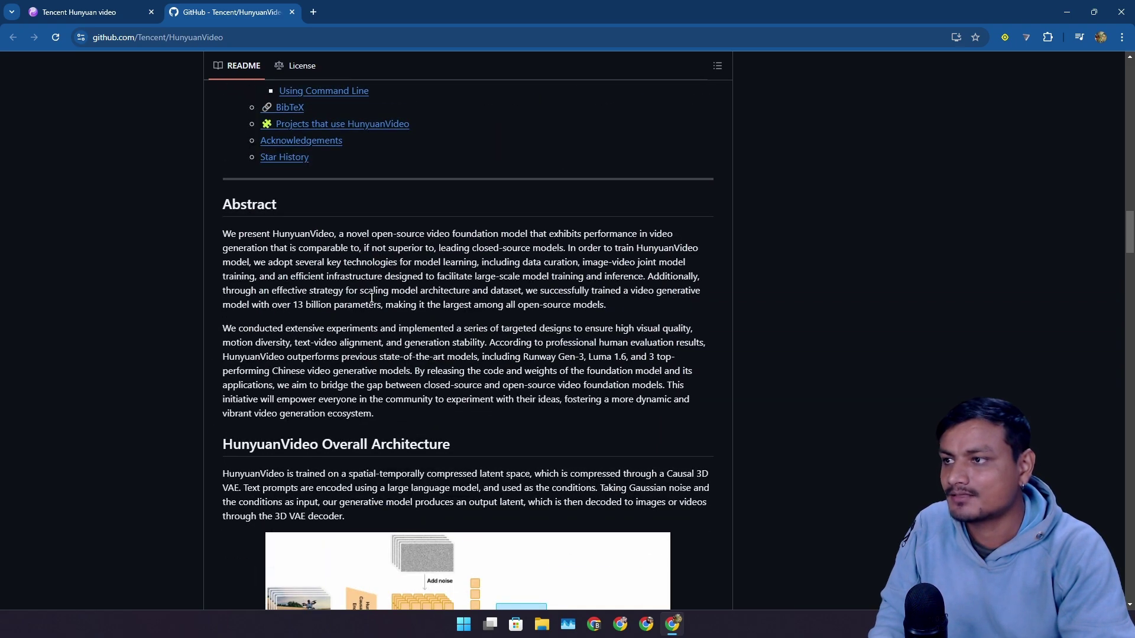
scroll(356, 338, up, 15)
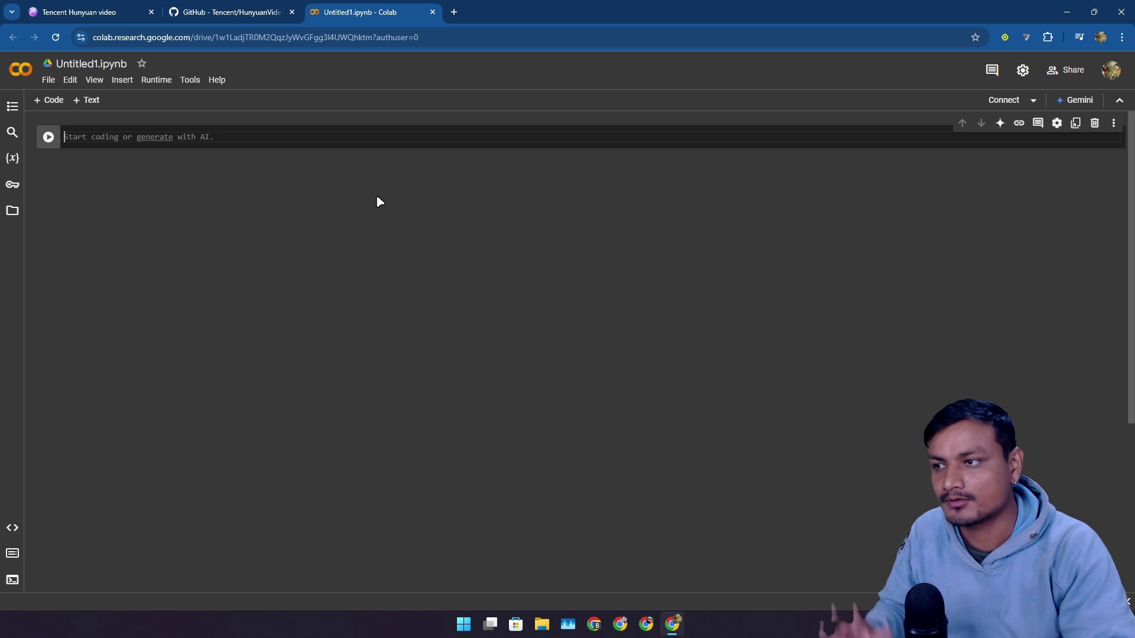
Switch back to the HunyuanVideo GitHub tab and scroll to the README's Contents list.
click(237, 12)
scroll(400, 307, down, 10)
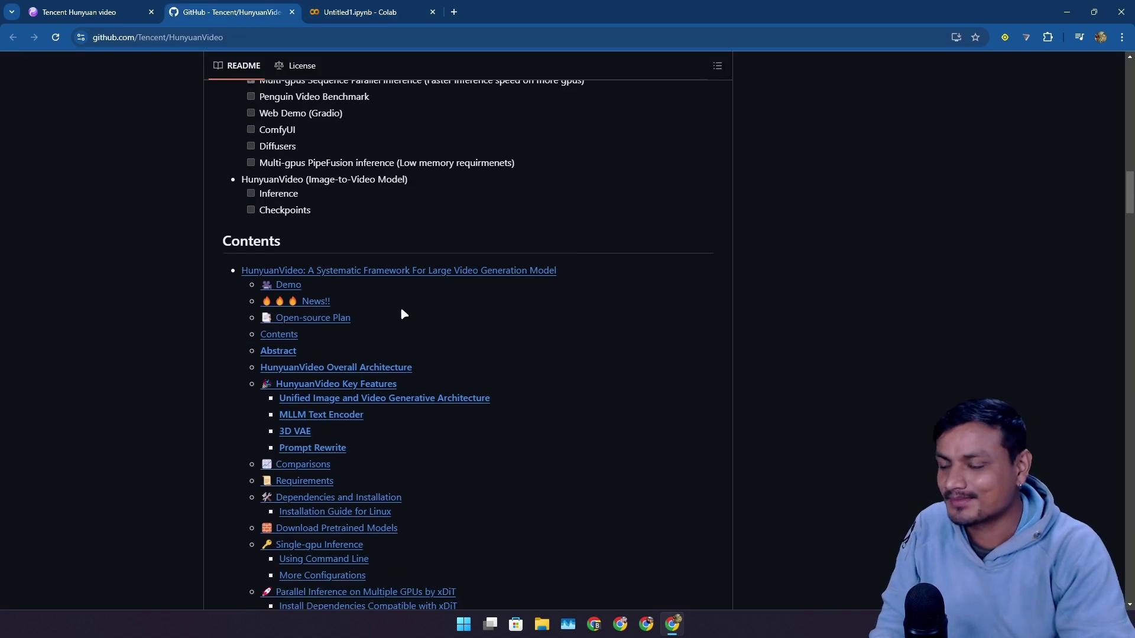
Scroll the README to the Dependencies and Installation section's git clone code block.
scroll(507, 303, down, 13)
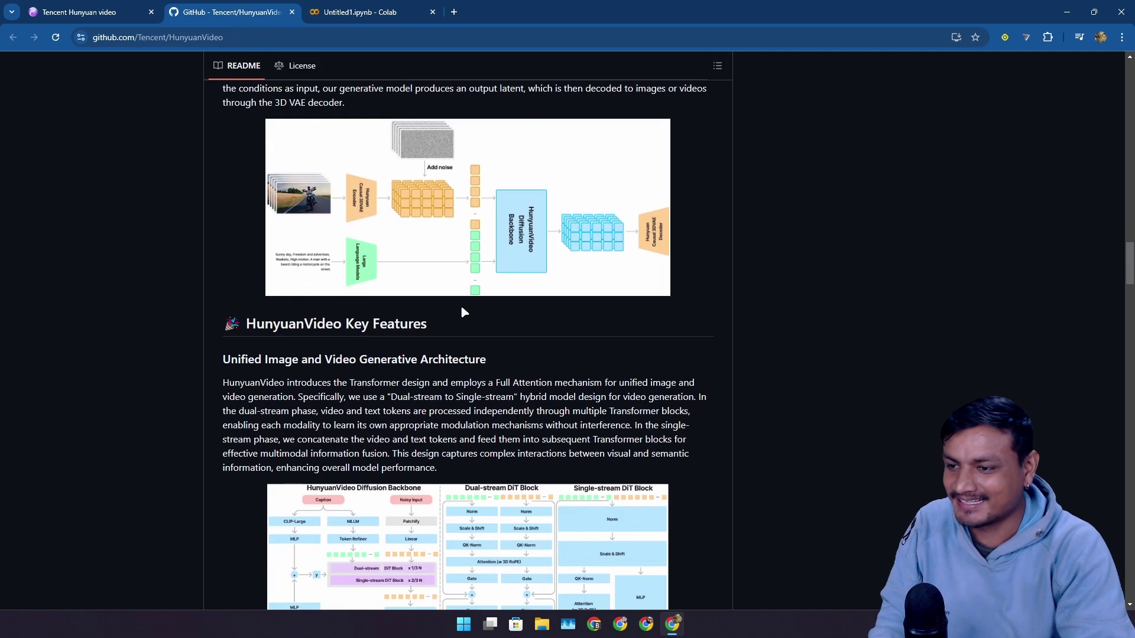
scroll(454, 306, up, 6)
scroll(454, 306, down, 20)
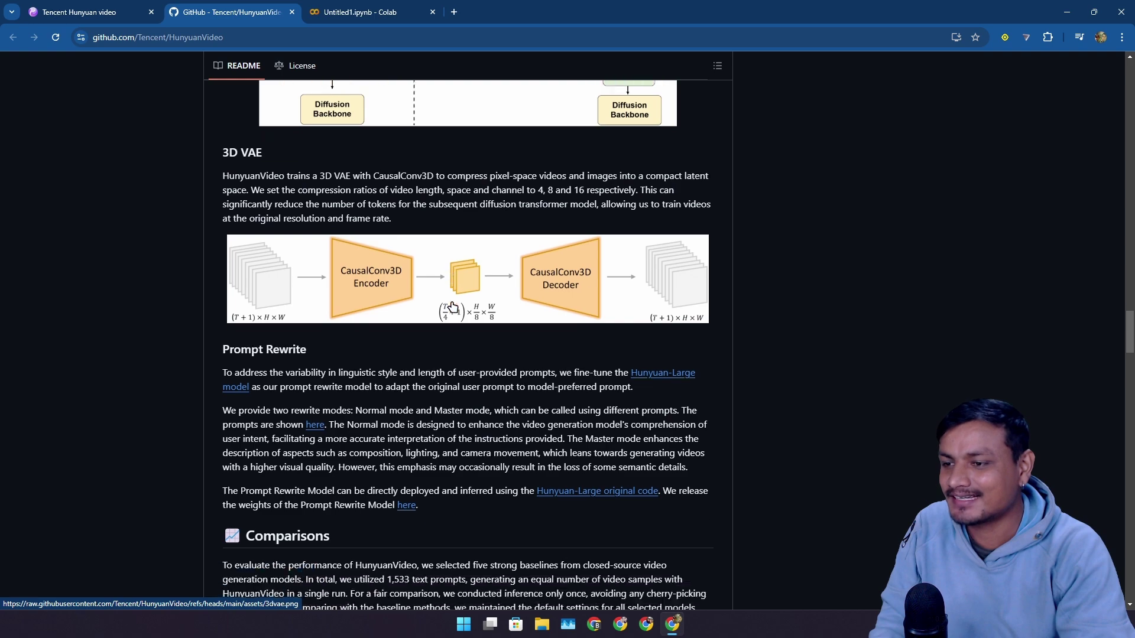
scroll(418, 288, down, 3)
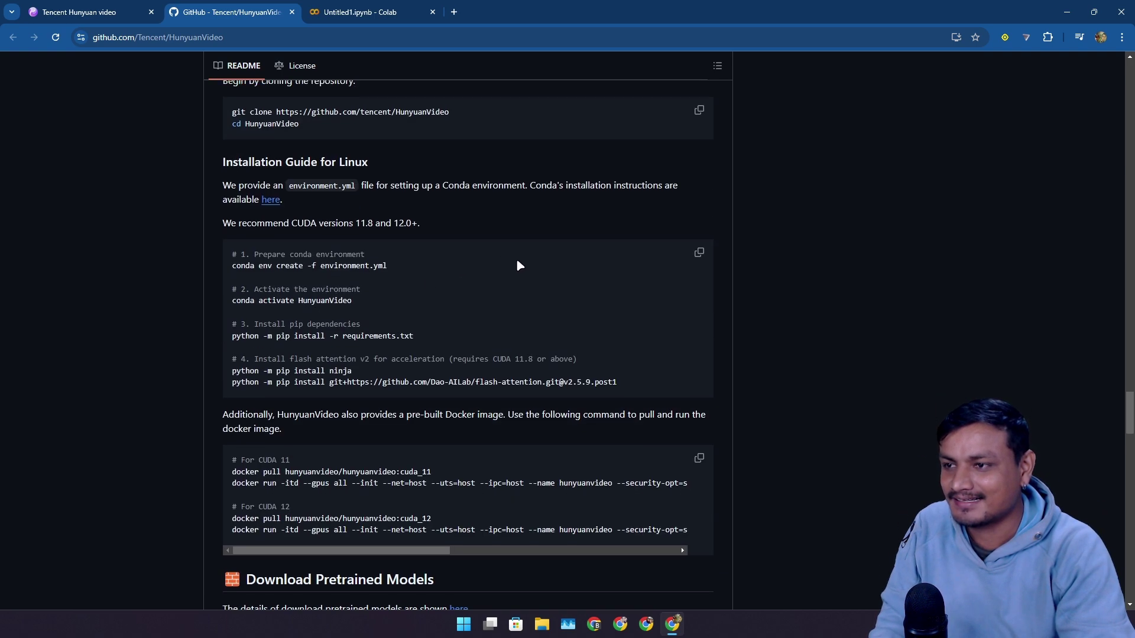
scroll(519, 263, up, 1)
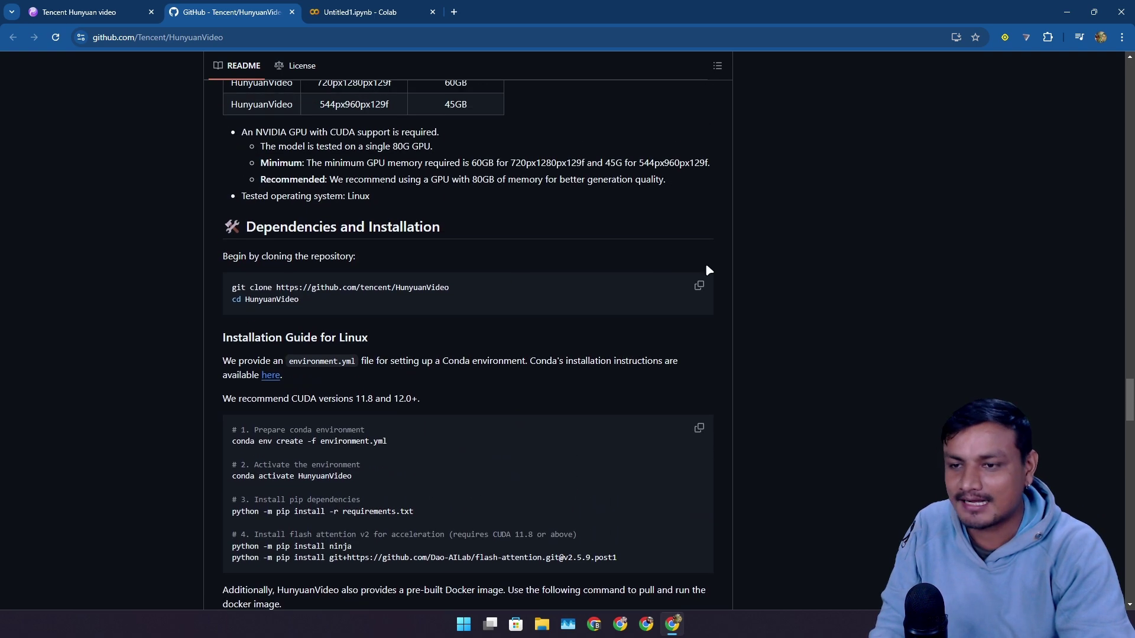
Paste the HunyuanVideo git clone and cd commands into the empty Colab code cell.
click(394, 11)
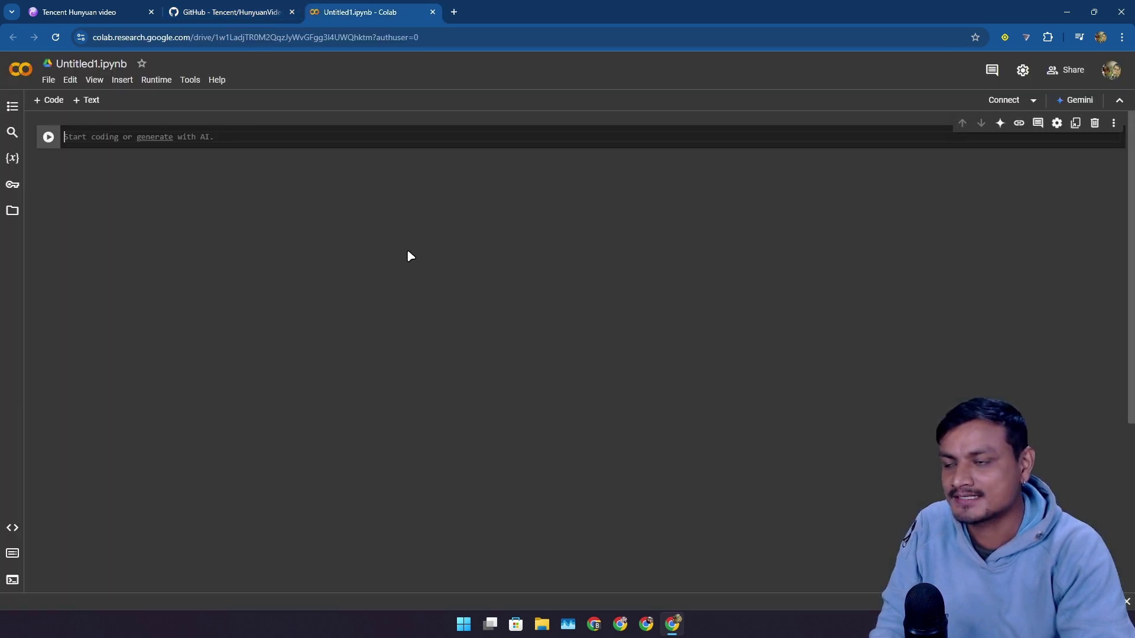
right_click(92, 136)
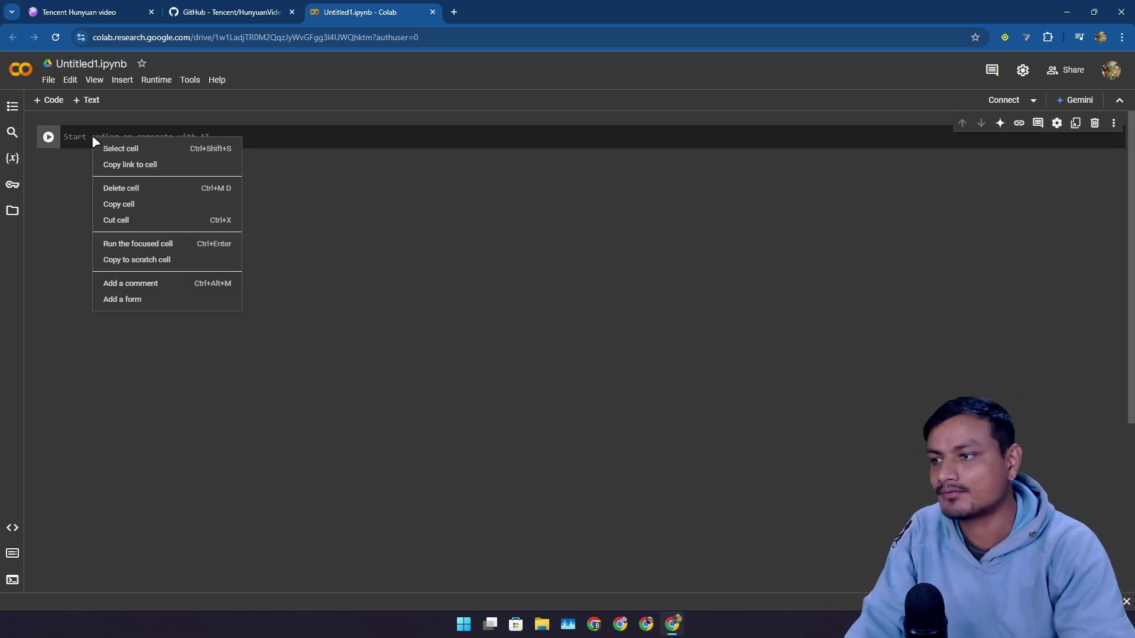
click(74, 131)
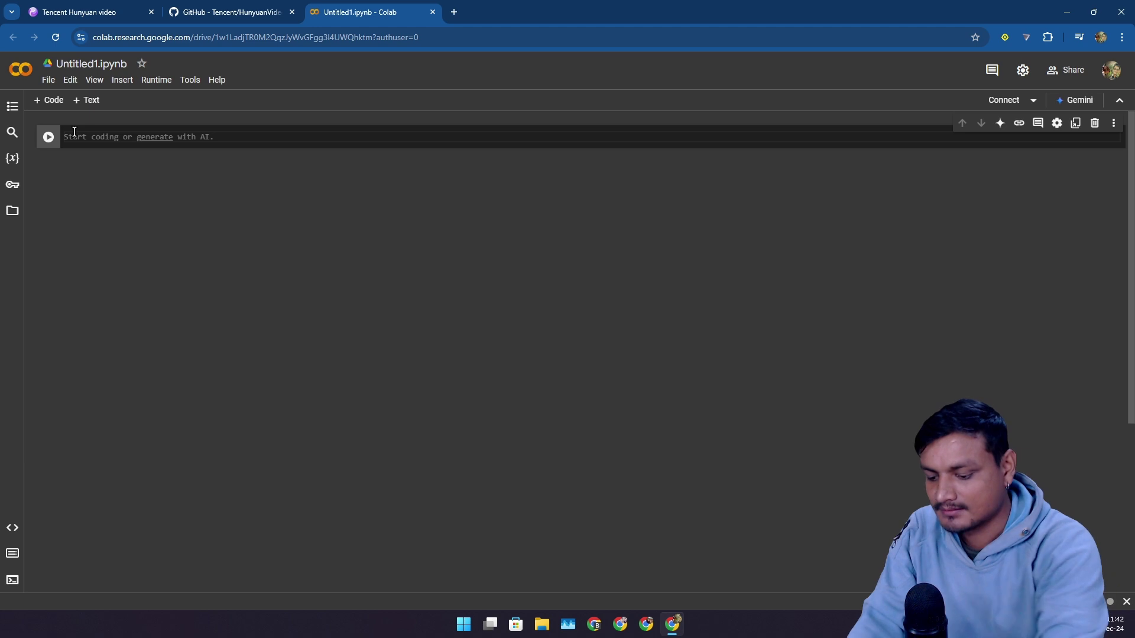
text(git clone https://github.com/tencent/HunyuanVideo cd HunyuanVideo)
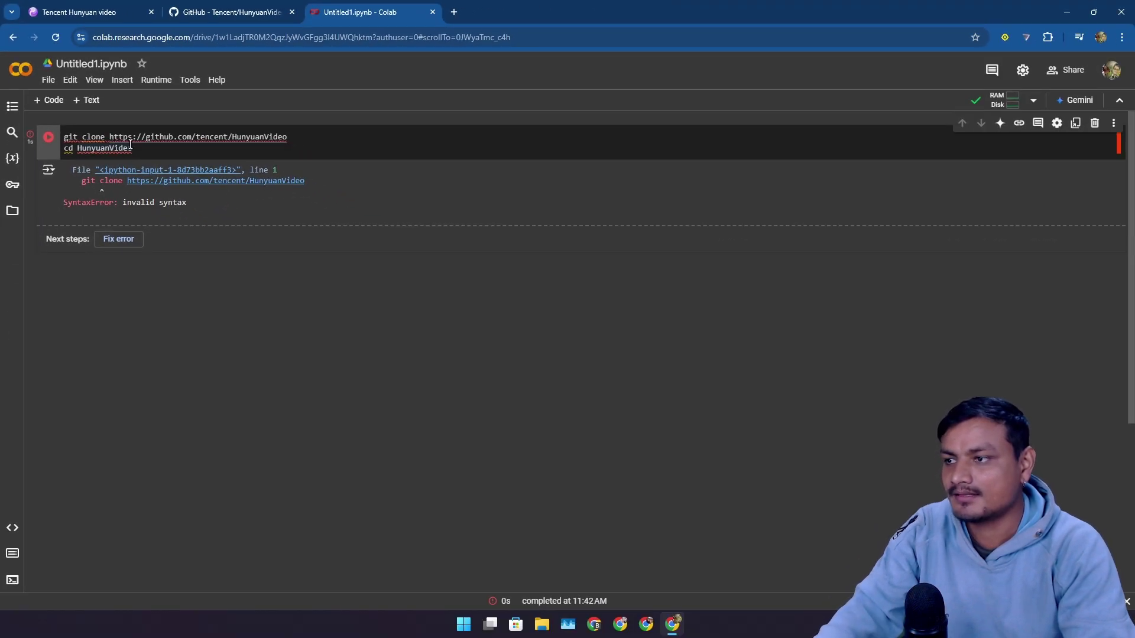
click(144, 150)
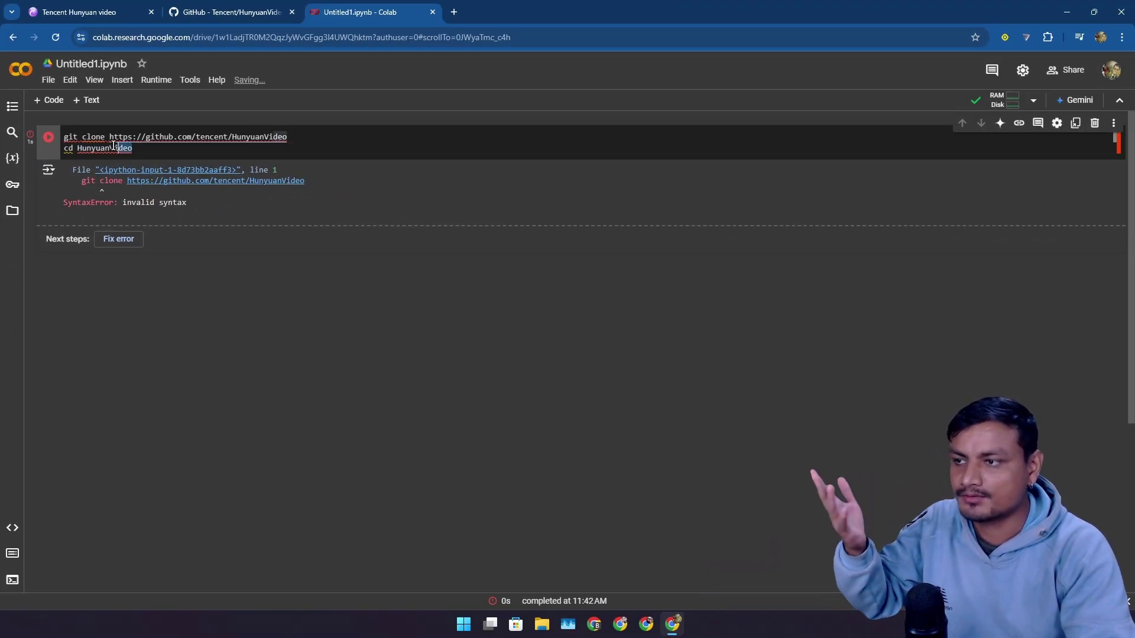
drag(115, 146, 54, 136)
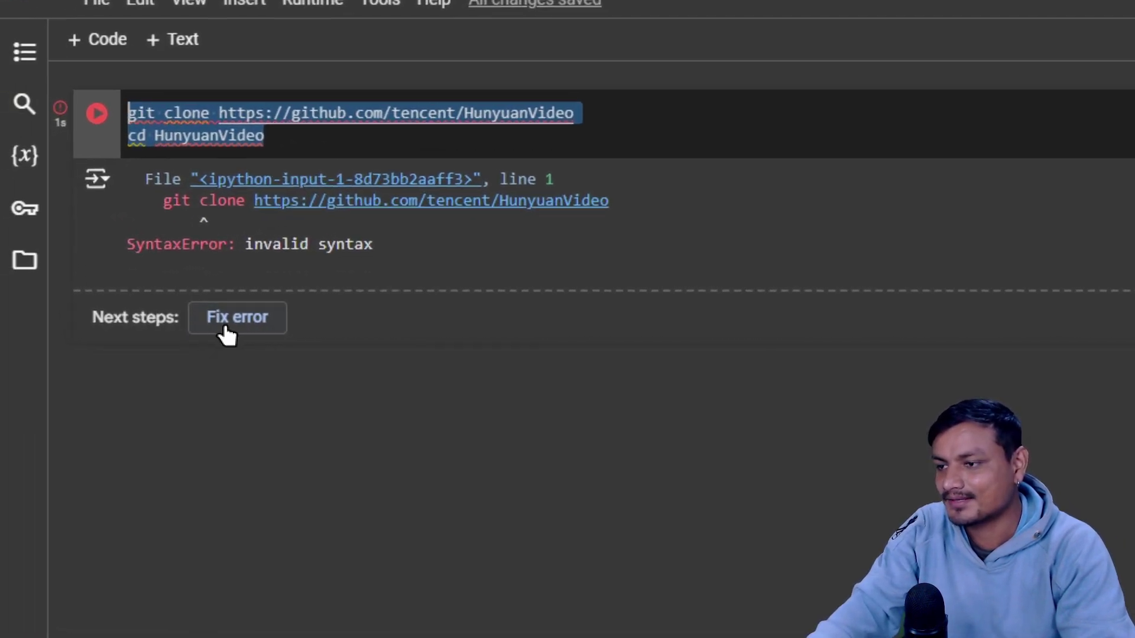
Accept Gemini's fix prefixing both lines with ! and run the cell to clone the repository.
click(242, 327)
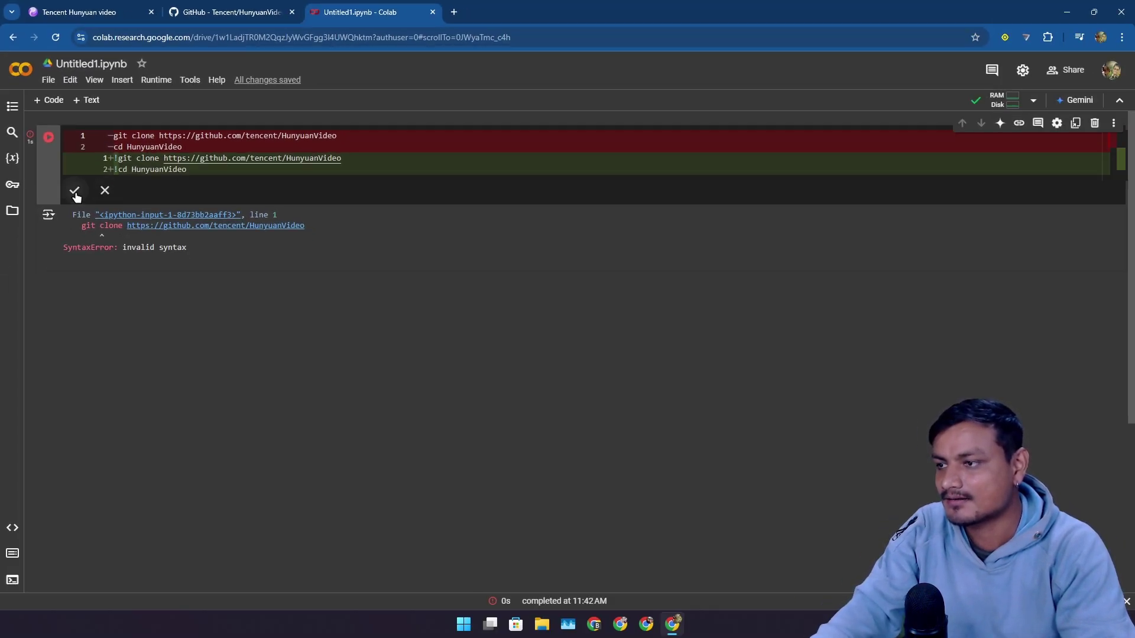
click(75, 192)
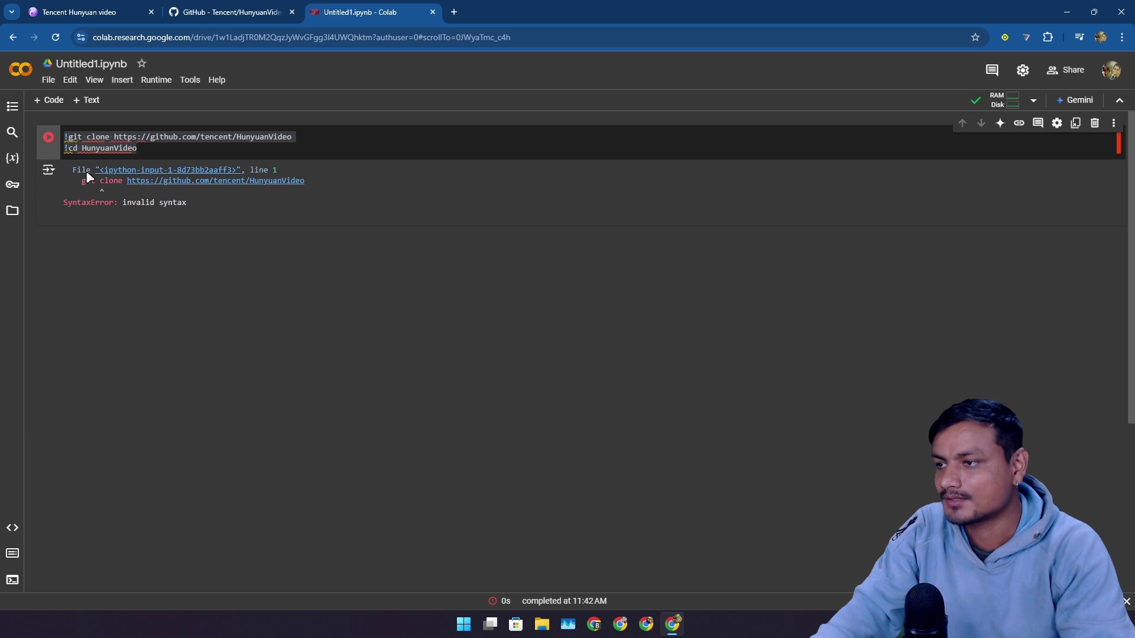
click(48, 138)
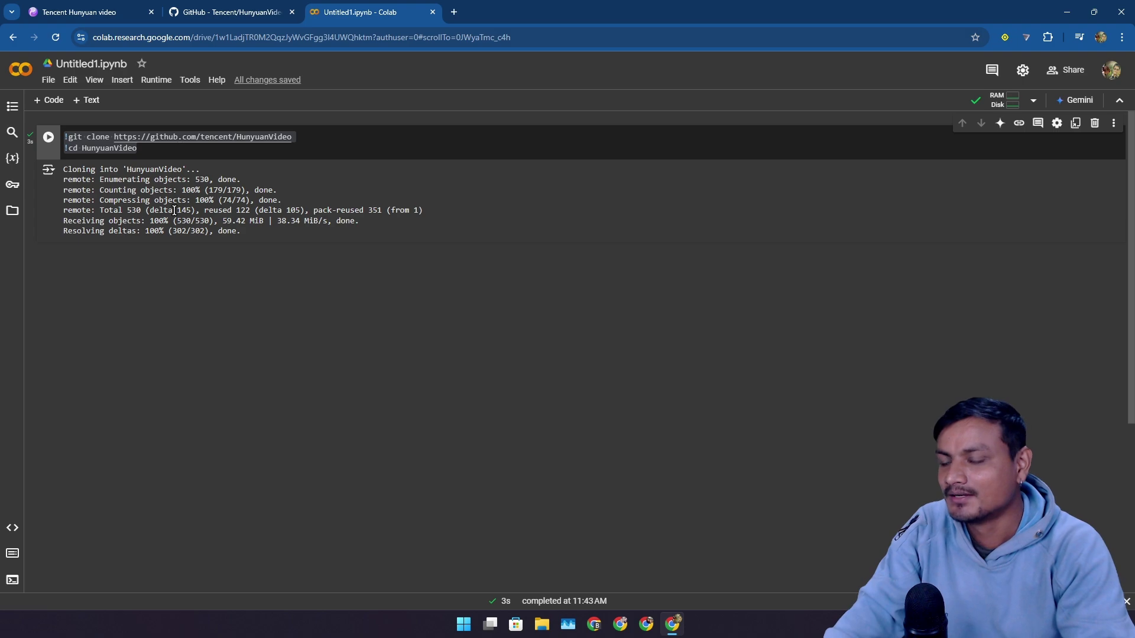
Scroll the HunyuanVideo README, briefly checking the finished clone output in Colab.
click(278, 21)
scroll(283, 331, down, 6)
scroll(300, 361, up, 3)
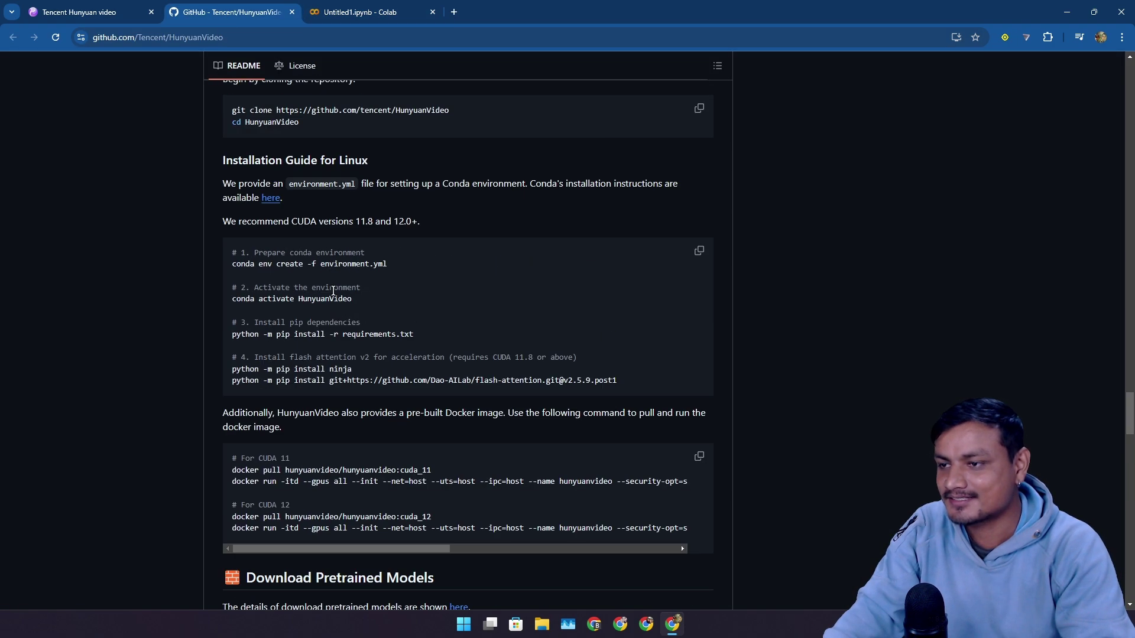
scroll(385, 319, down, 7)
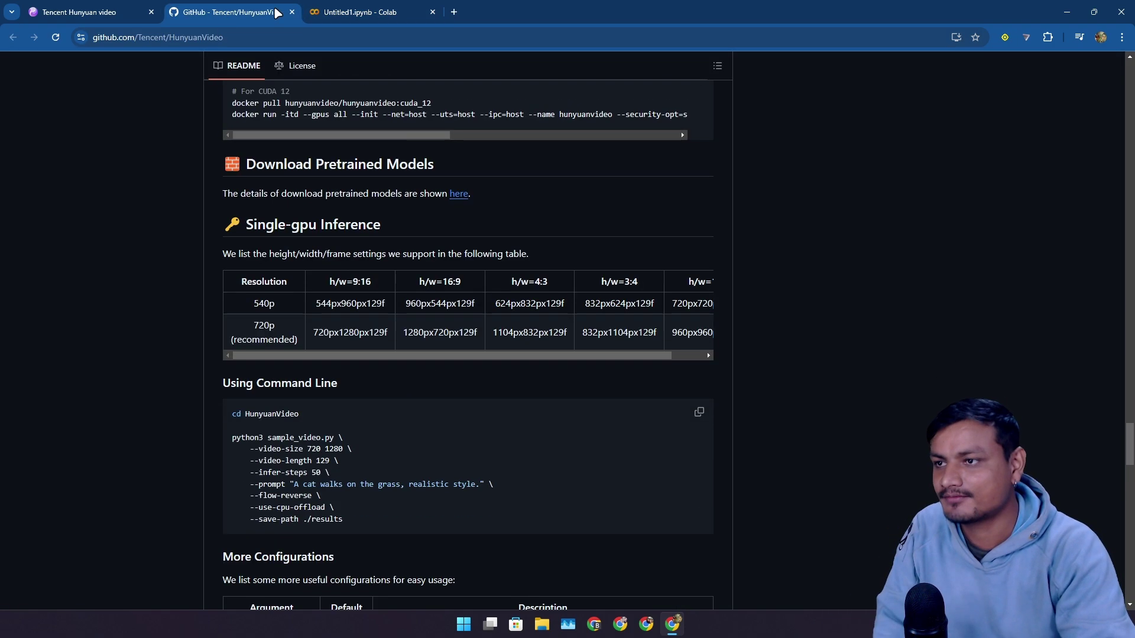
click(361, 12)
click(232, 12)
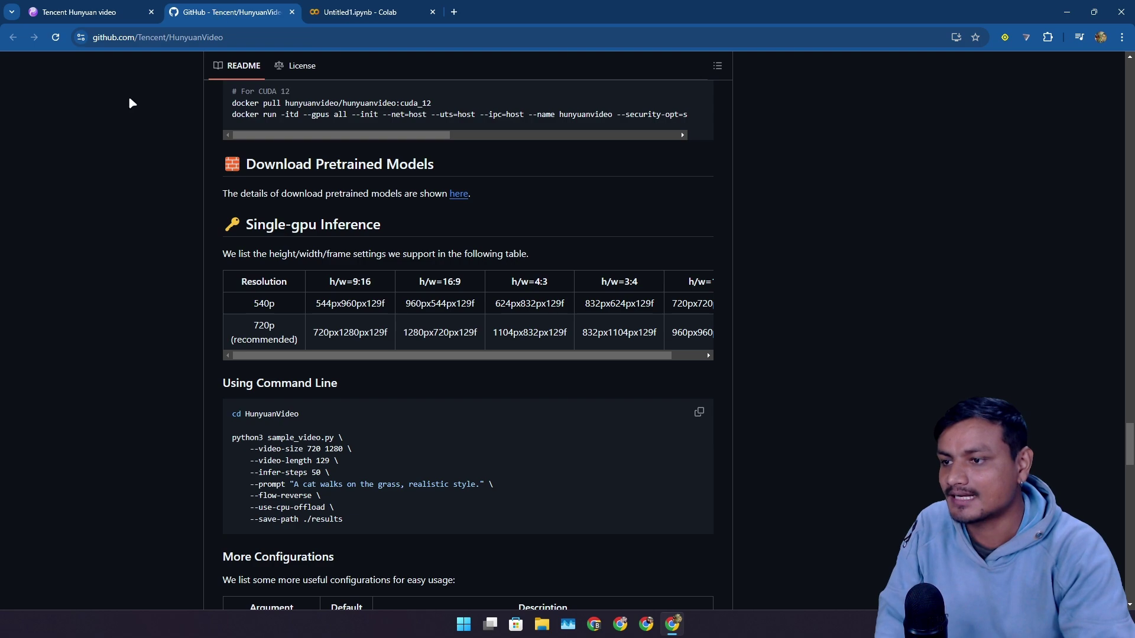
Scroll through the README's installation, inference and configuration sections.
scroll(416, 326, up, 5)
scroll(329, 193, up, 4)
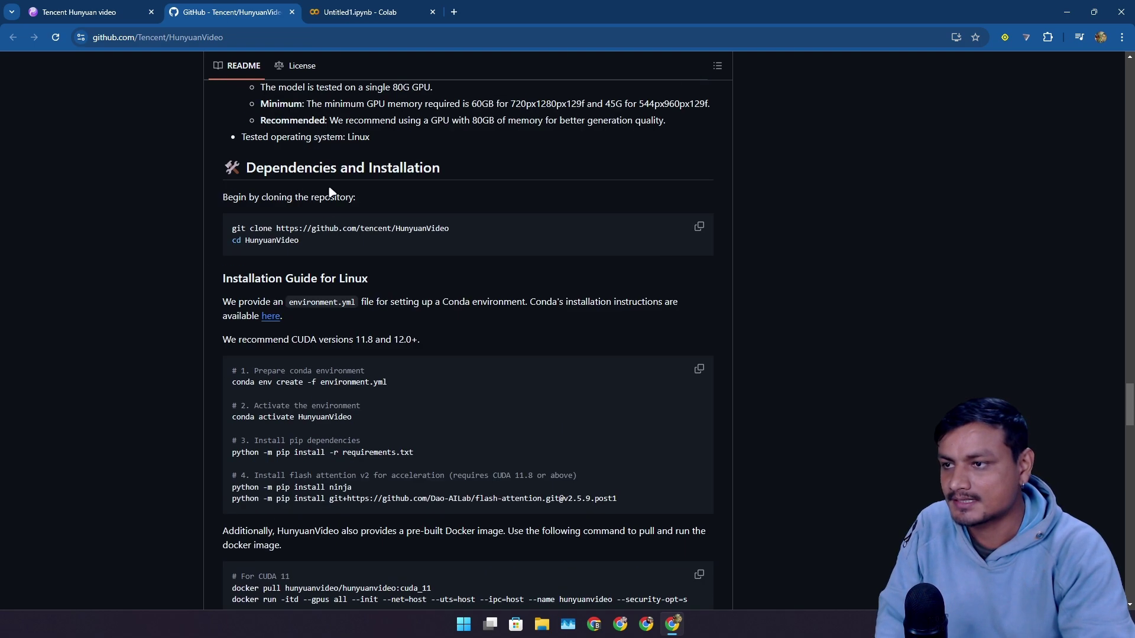
scroll(343, 270, down, 3)
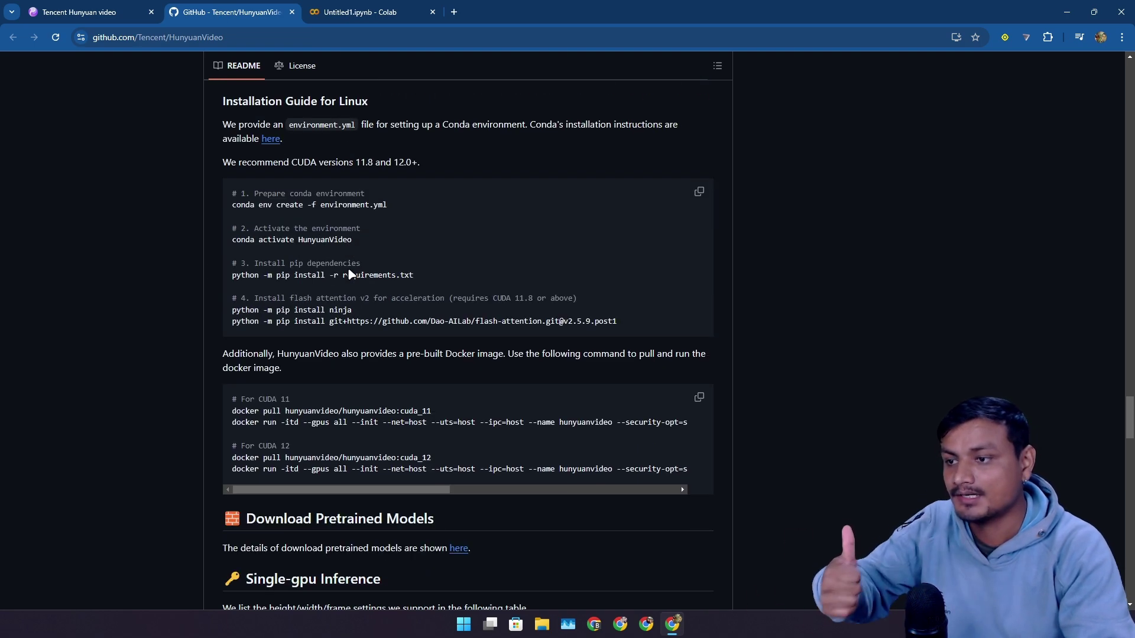
scroll(361, 314, down, 4)
scroll(373, 342, down, 4)
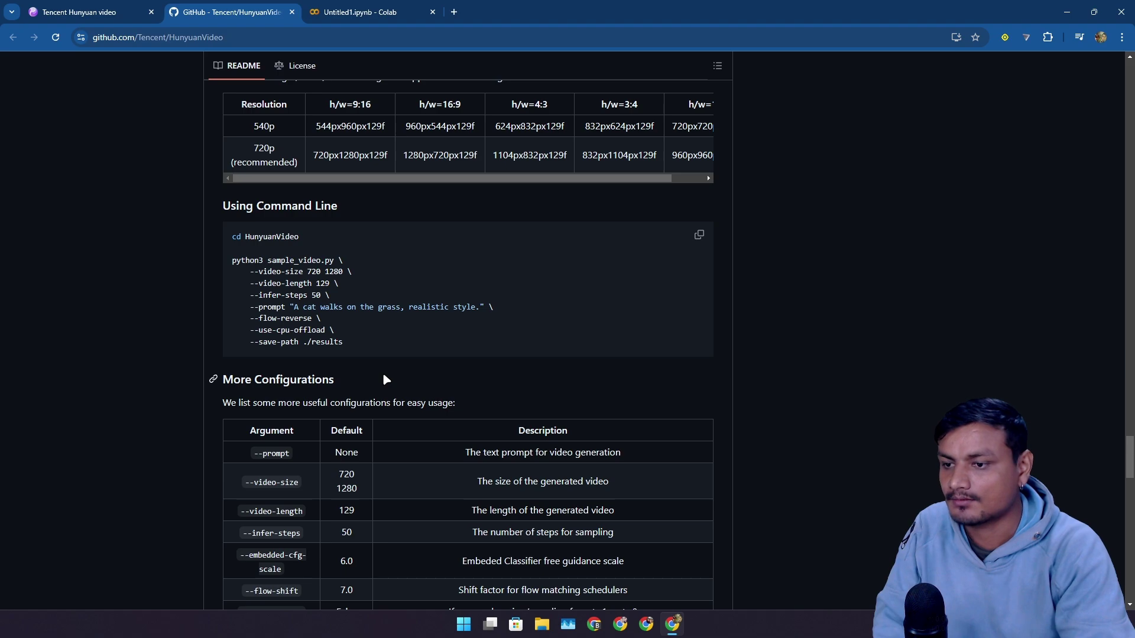
scroll(384, 377, down, 2)
scroll(383, 375, up, 20)
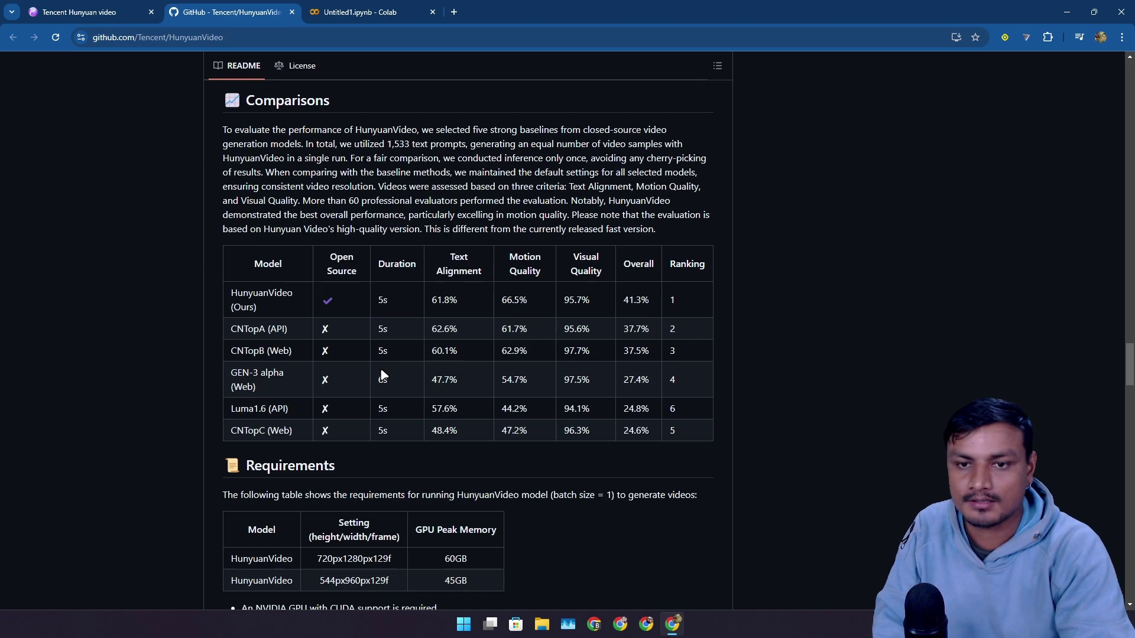
scroll(382, 374, up, 20)
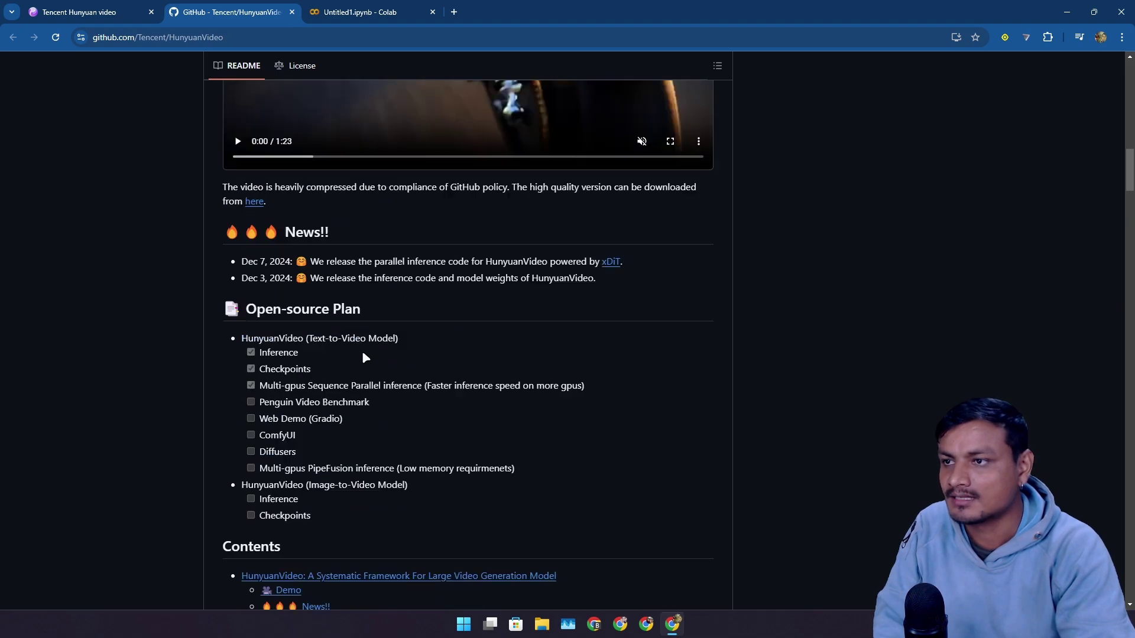
scroll(363, 358, up, 15)
click(88, 12)
Open the HunyuanVideo Hugging Face page and highlight the Checkpoints and Multi-gpus plan items.
click(523, 384)
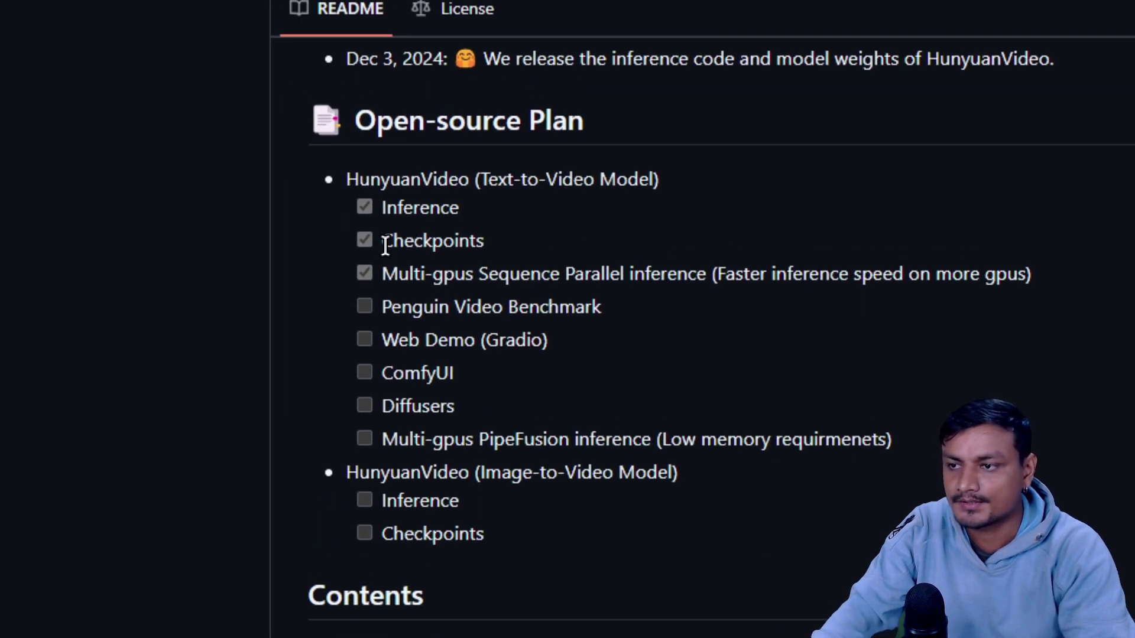
drag(385, 245, 517, 261)
click(512, 240)
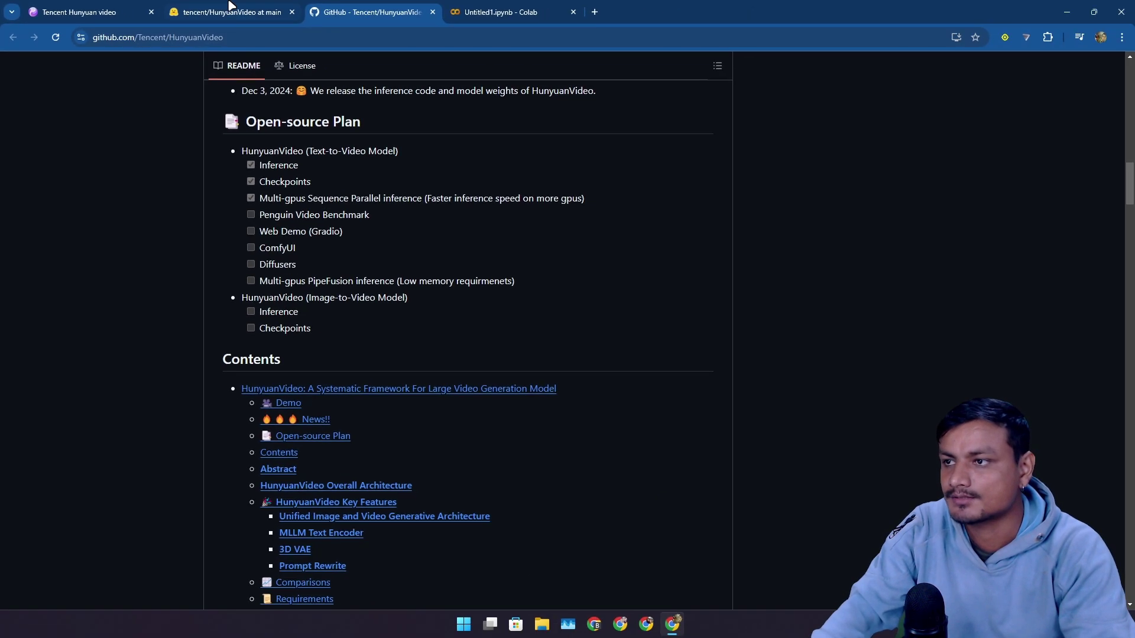
Close the Untitled1.ipynb Colab tab and return to the Hugging Face model files.
click(499, 6)
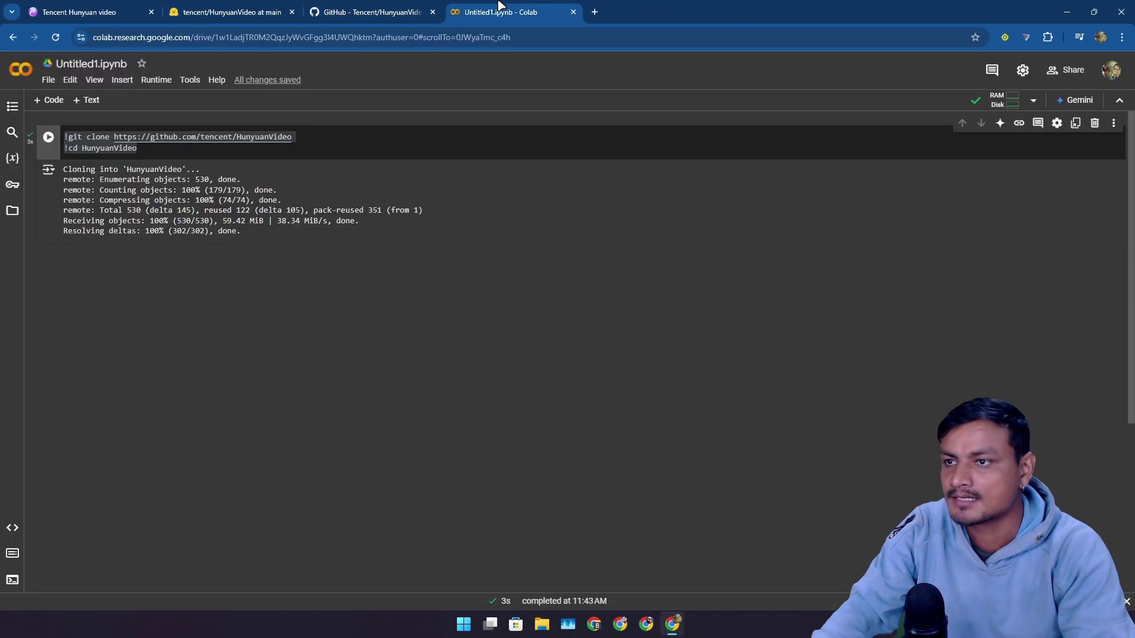
click(572, 12)
click(264, 8)
Browse hunyuan-video-t2v-720p into its vae folder with config.json and the 986 MB pytorch_model.pt.
click(302, 222)
click(284, 311)
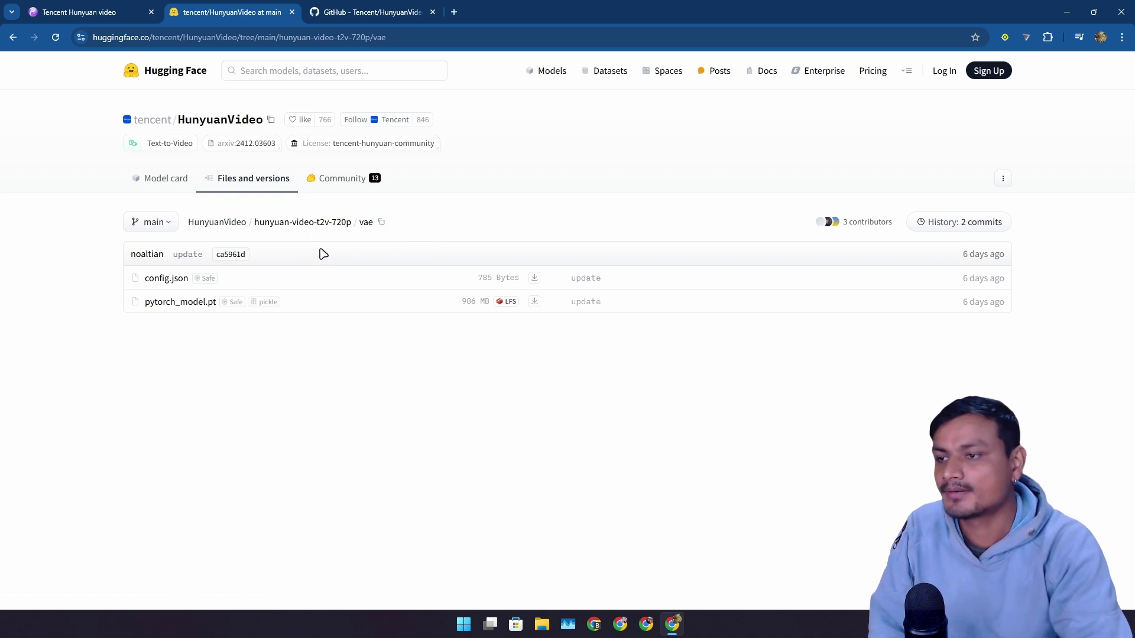
key(ctrl+Tab)
key(ctrl+Tab)
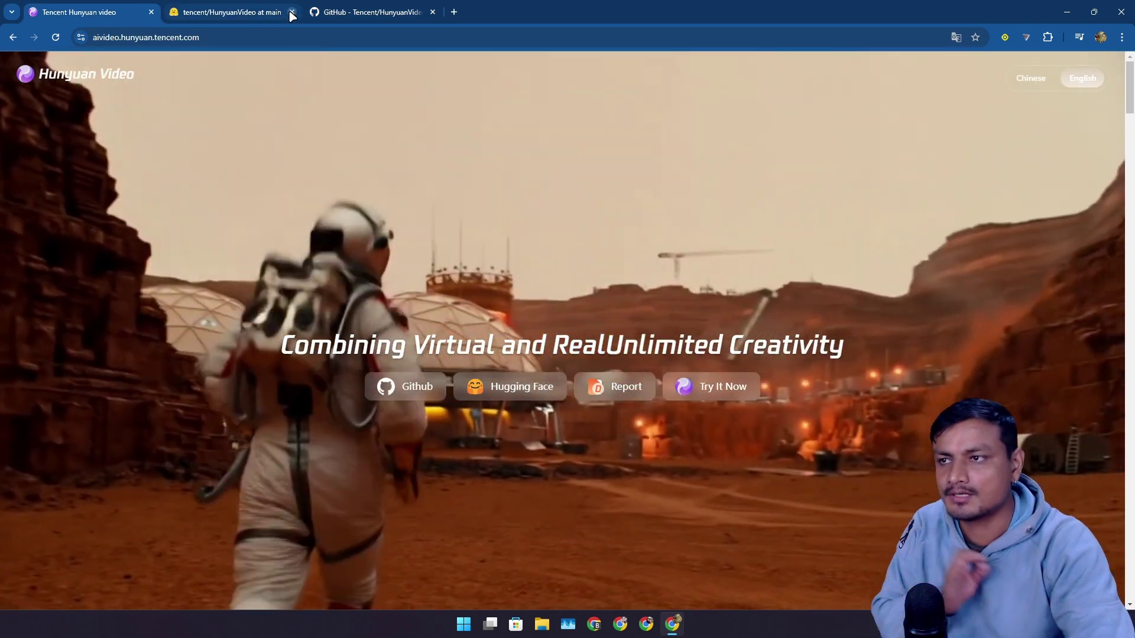
Close the GitHub repository tab and scroll through the Hunyuan Video homepage.
click(292, 12)
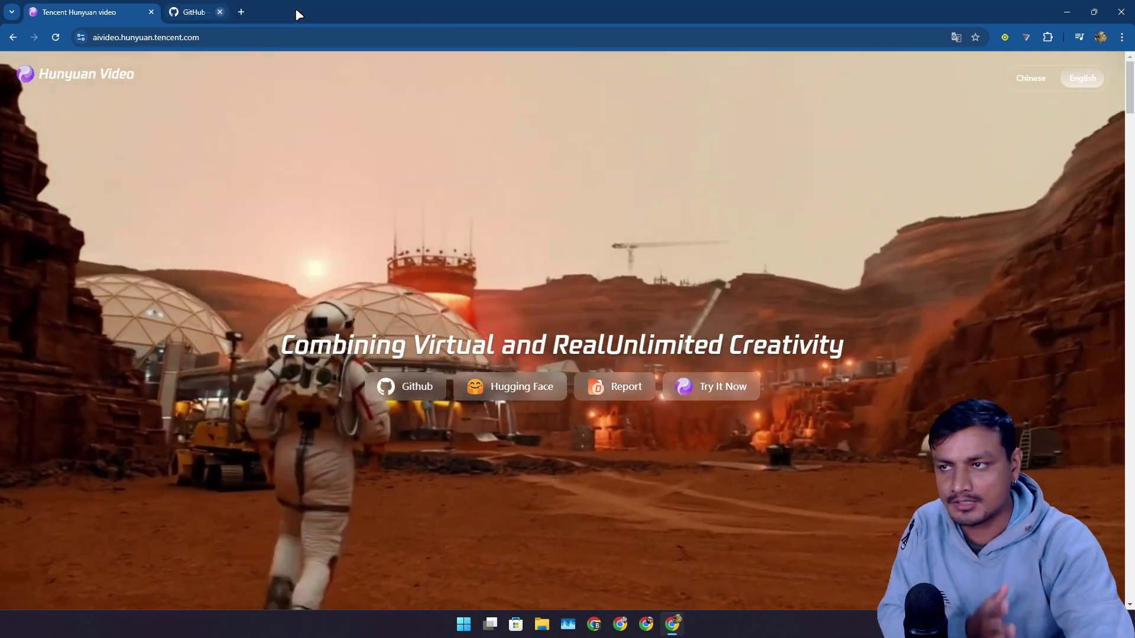
click(292, 12)
scroll(696, 286, down, 9)
scroll(582, 277, down, 10)
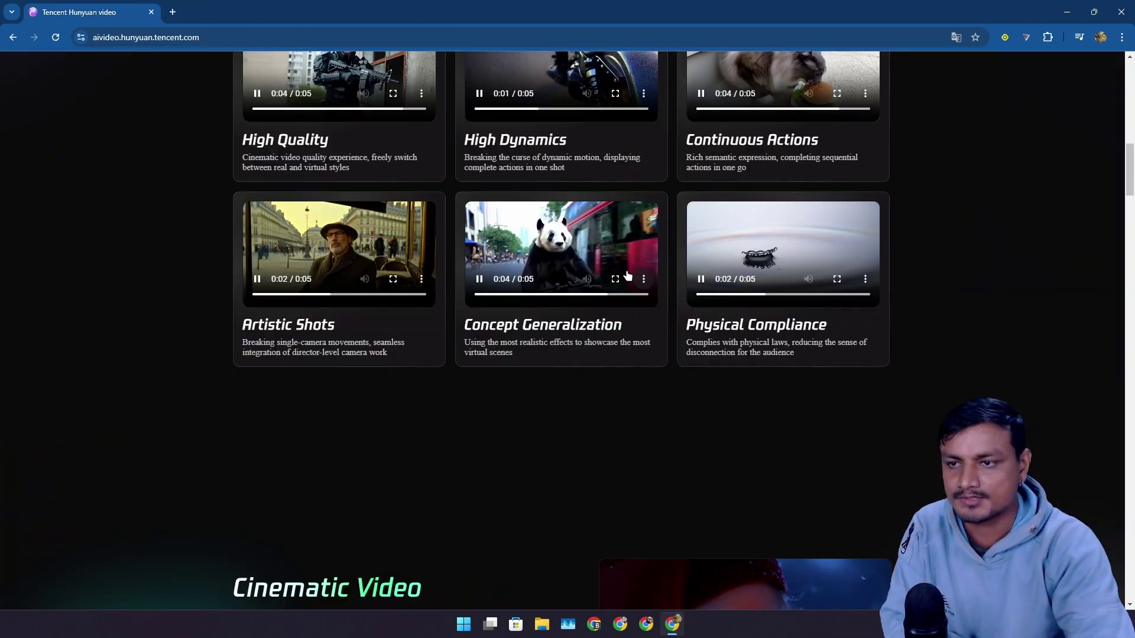
scroll(581, 276, up, 6)
scroll(579, 276, up, 3)
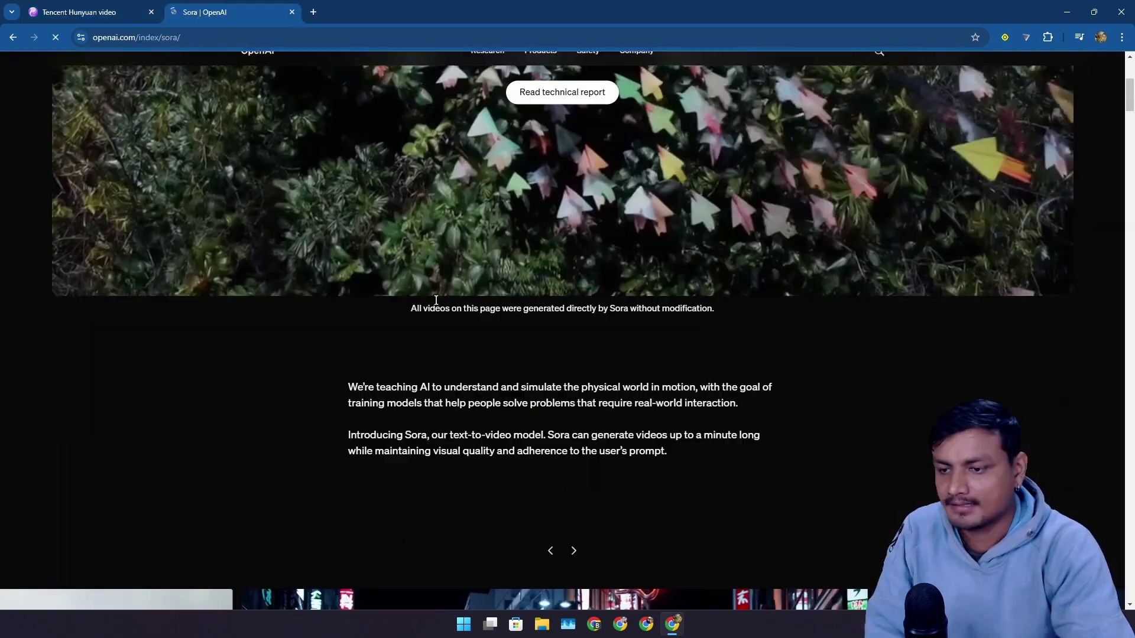
scroll(525, 299, down, 4)
scroll(525, 299, up, 7)
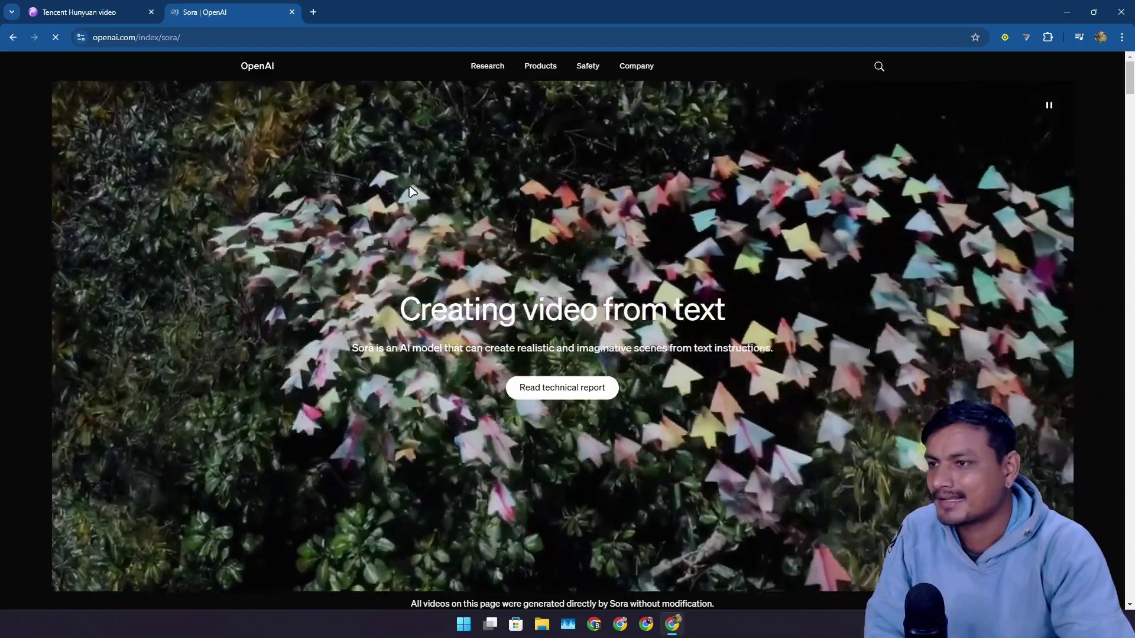
scroll(524, 301, down, 10)
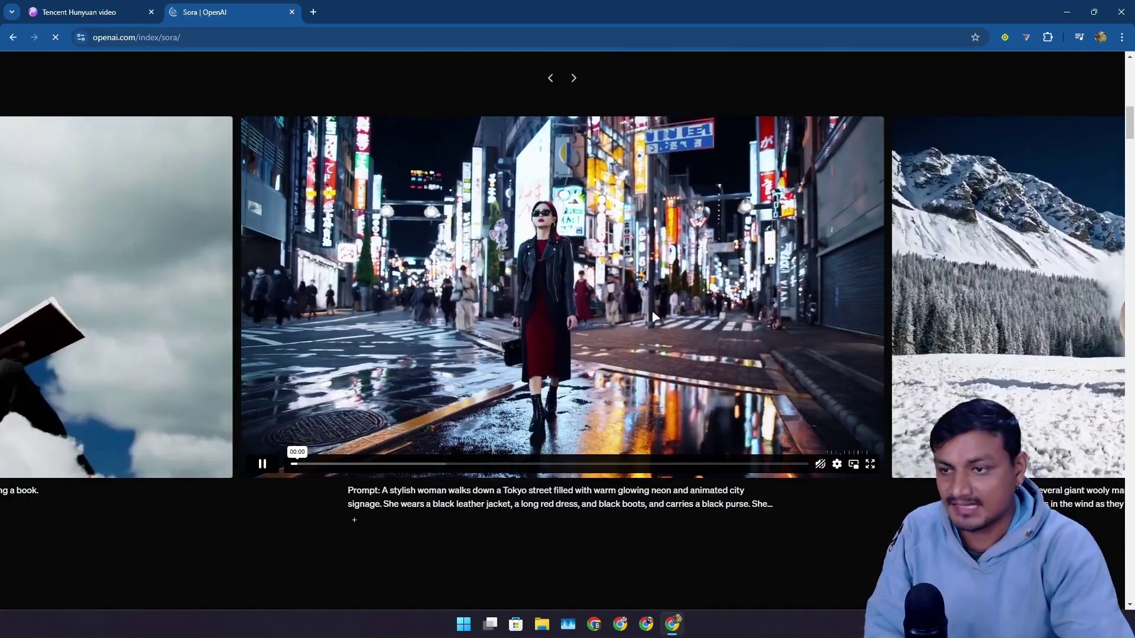
scroll(524, 306, down, 10)
scroll(544, 321, down, 3)
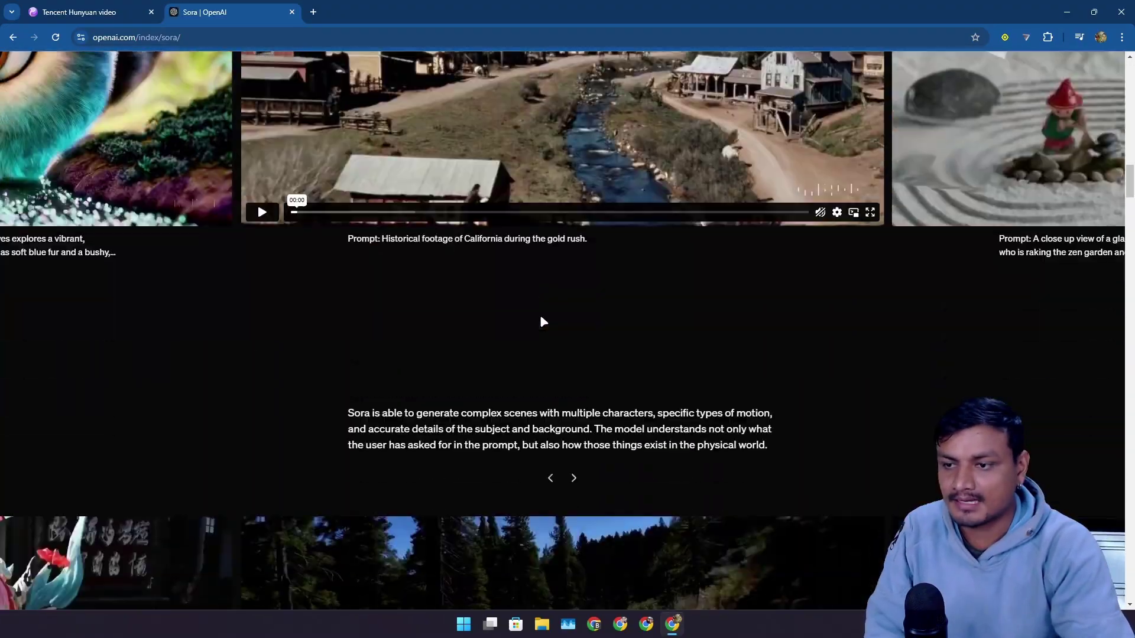
scroll(543, 321, down, 13)
scroll(543, 321, up, 6)
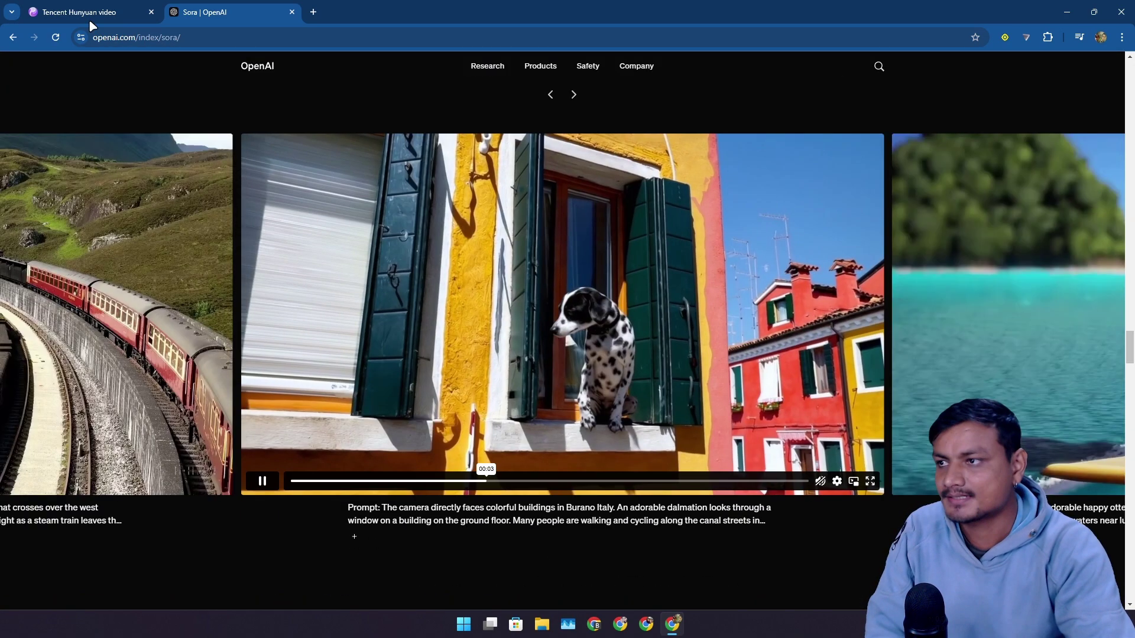
Scroll the Hunyuan Video site up to its 'Combining Virtual and Real' hero banner.
click(109, 11)
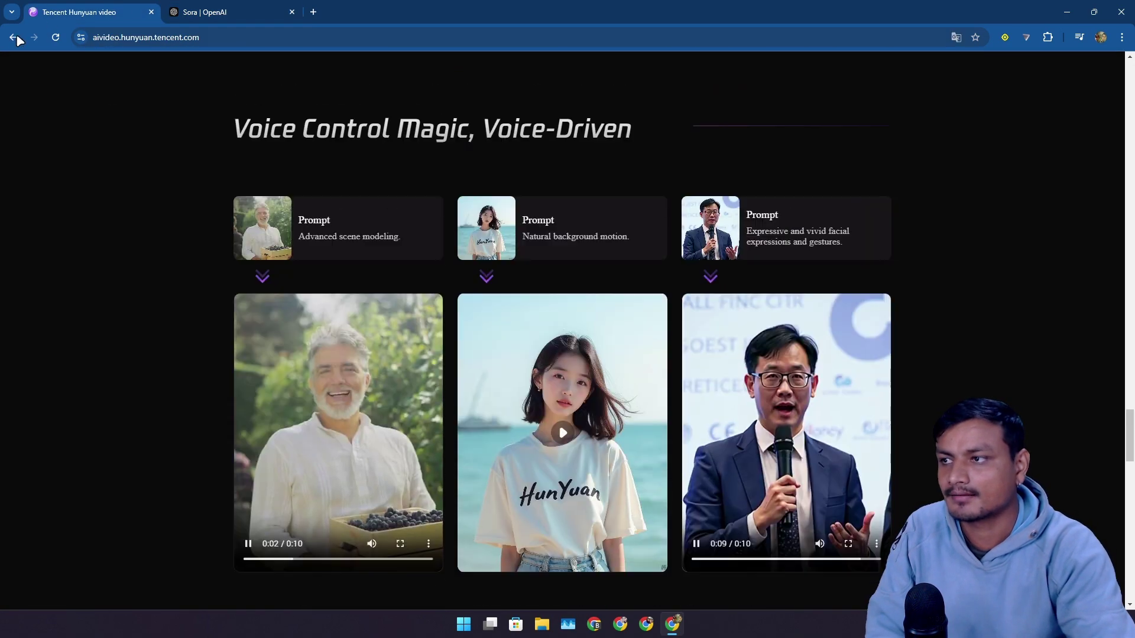
scroll(76, 79, up, 10)
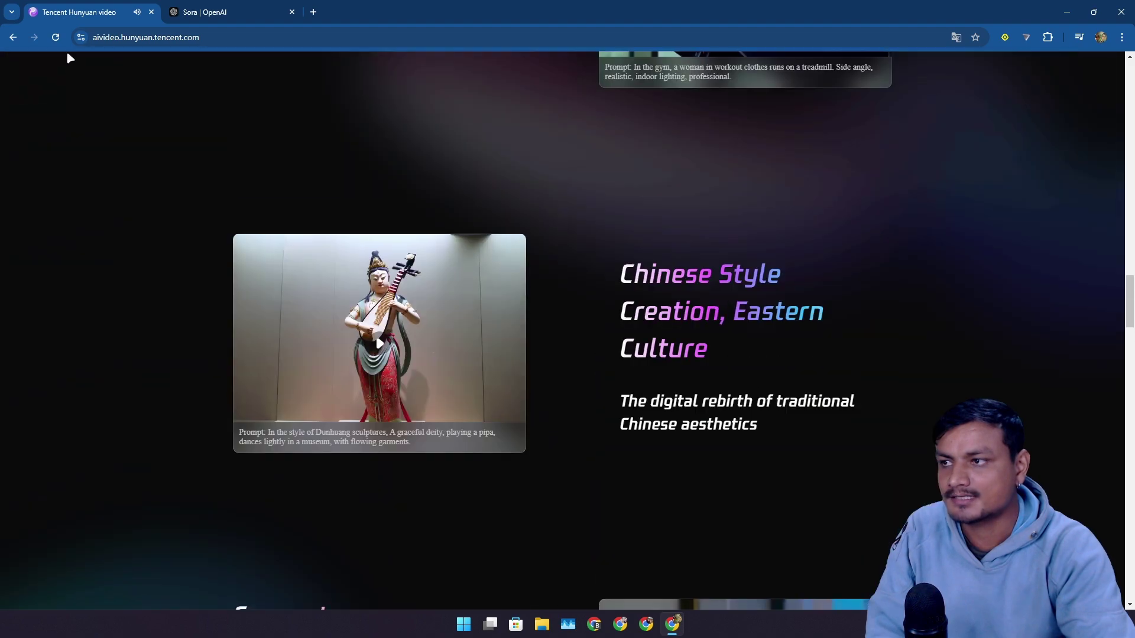
scroll(537, 300, up, 15)
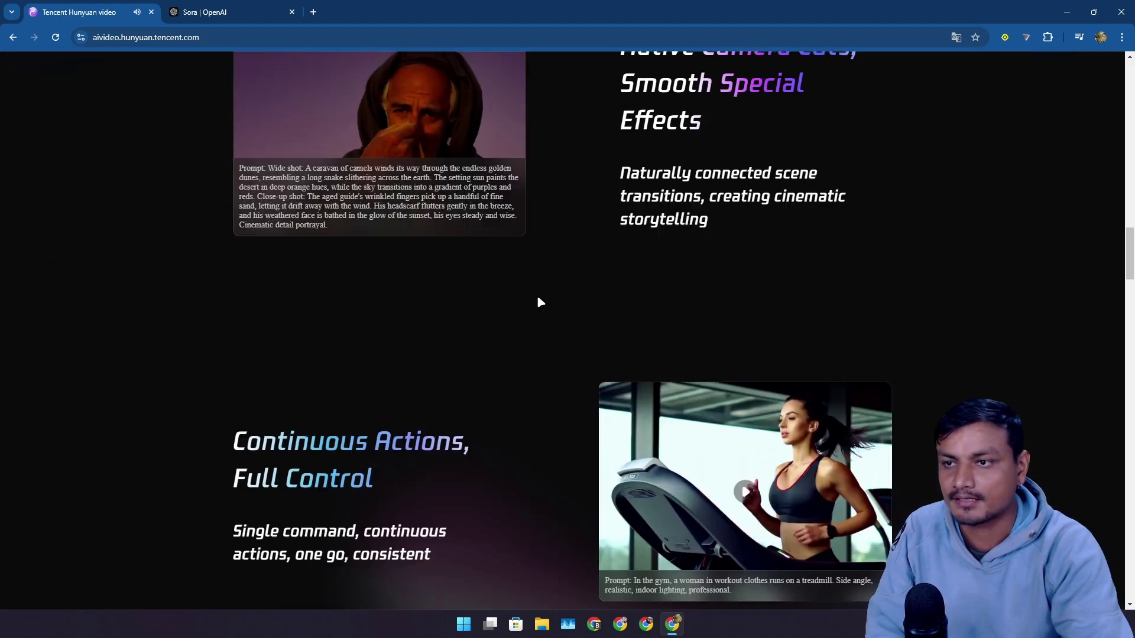
scroll(538, 288, up, 10)
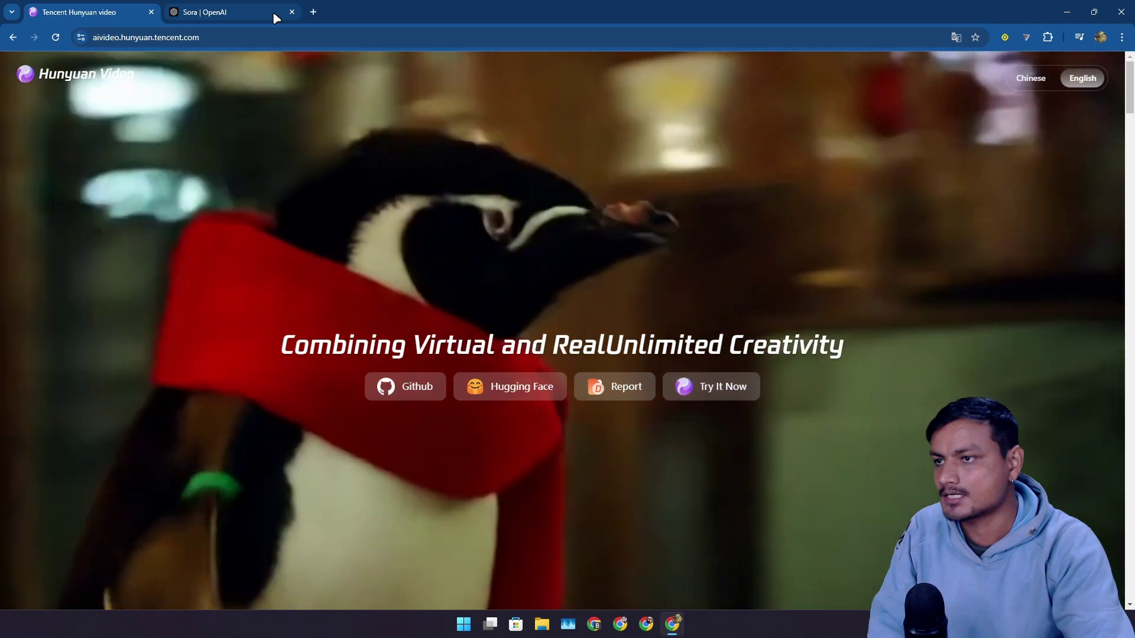
Bring the Sora | OpenAI page with its sample video carousel back to the front.
click(272, 11)
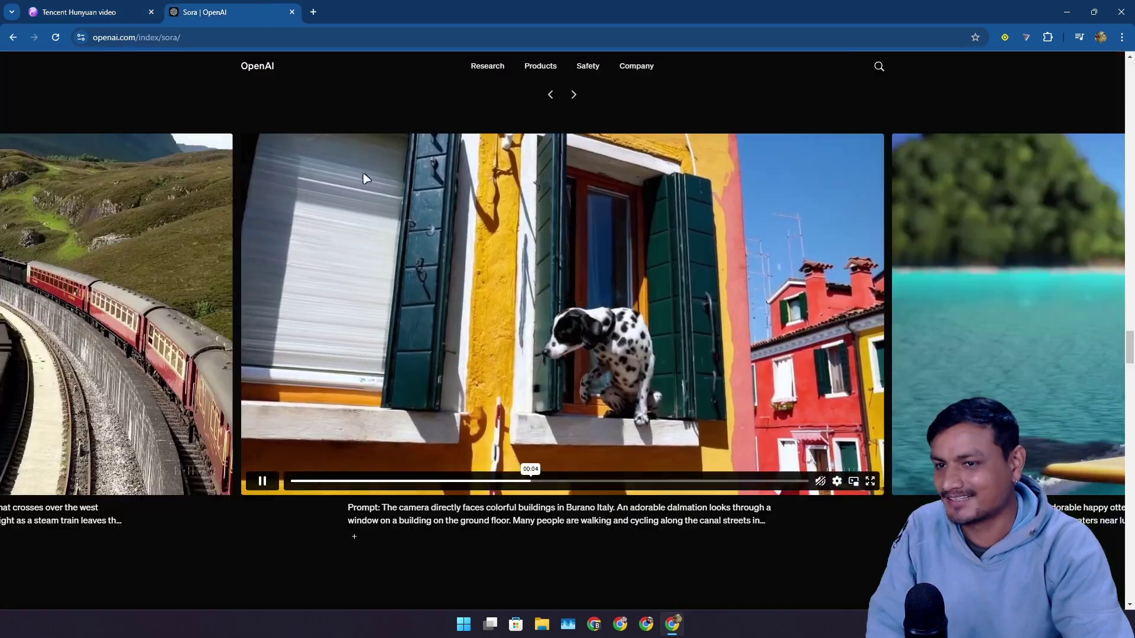